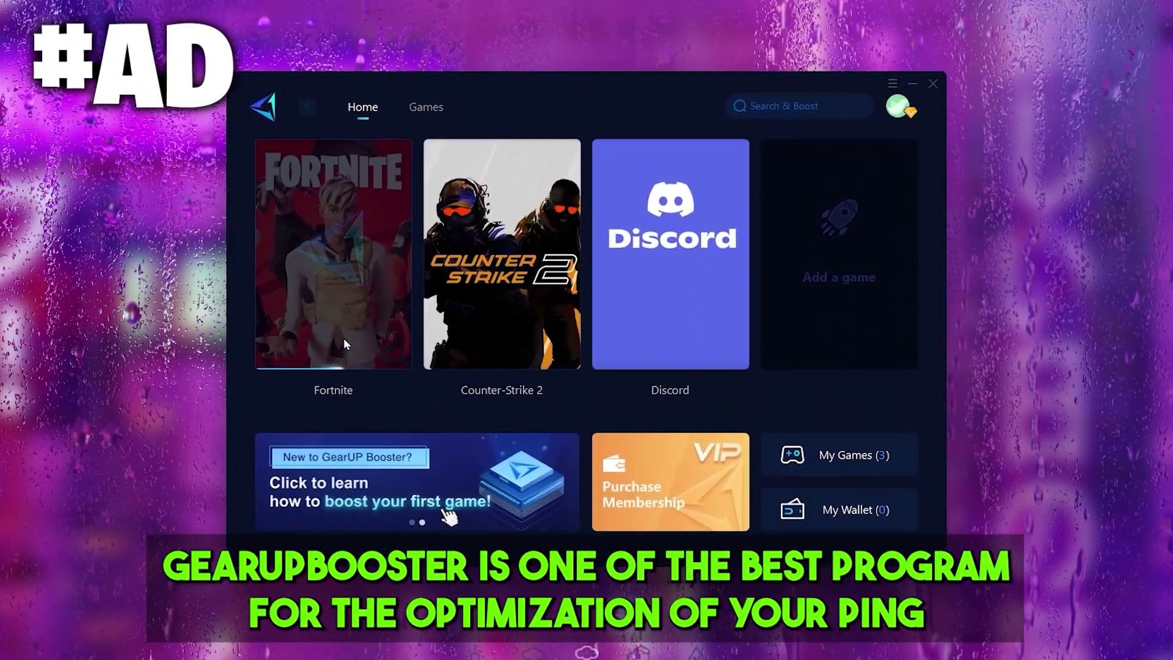
- Scroll the Node list and follow the GearUp Booster link in the video description
{"action": "left_click", "coordinate": [344, 338]}
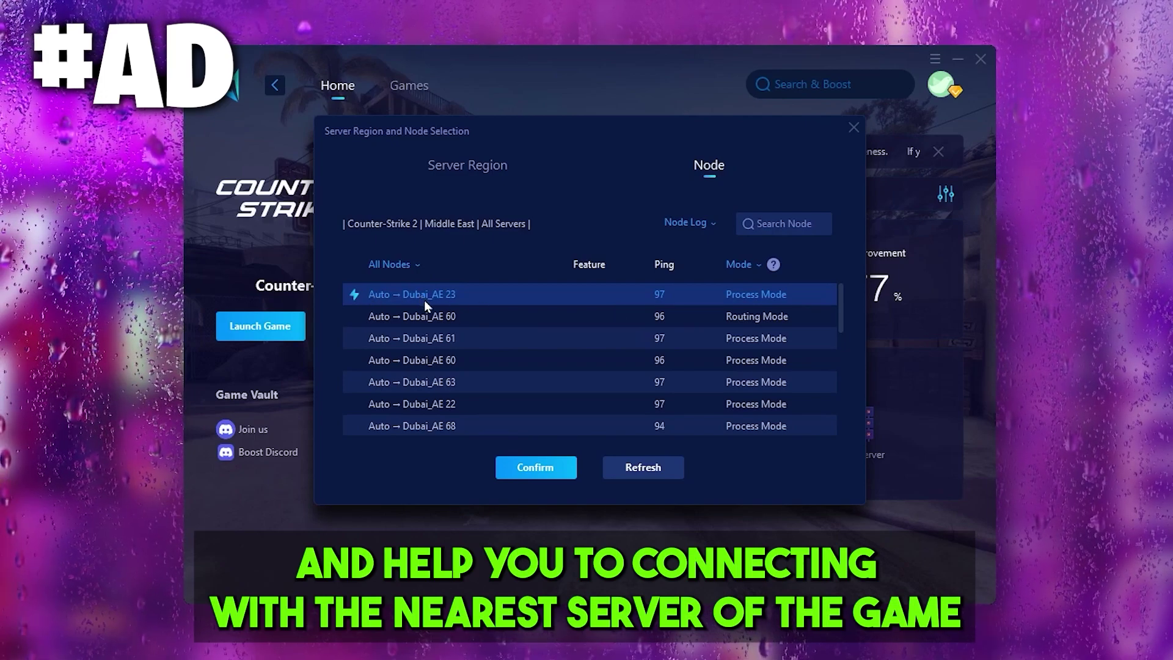
{"action": "scroll", "coordinate": [426, 306], "scroll_direction": "down", "scroll_amount": 10}
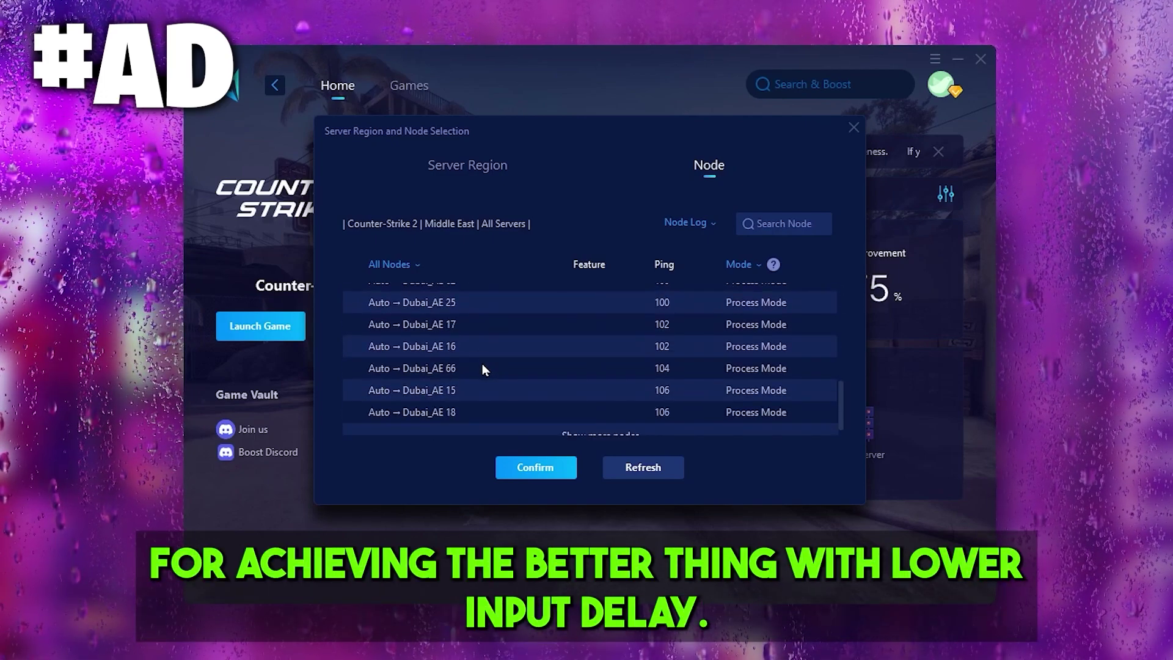
{"action": "scroll", "coordinate": [482, 369], "scroll_direction": "down", "scroll_amount": 1}
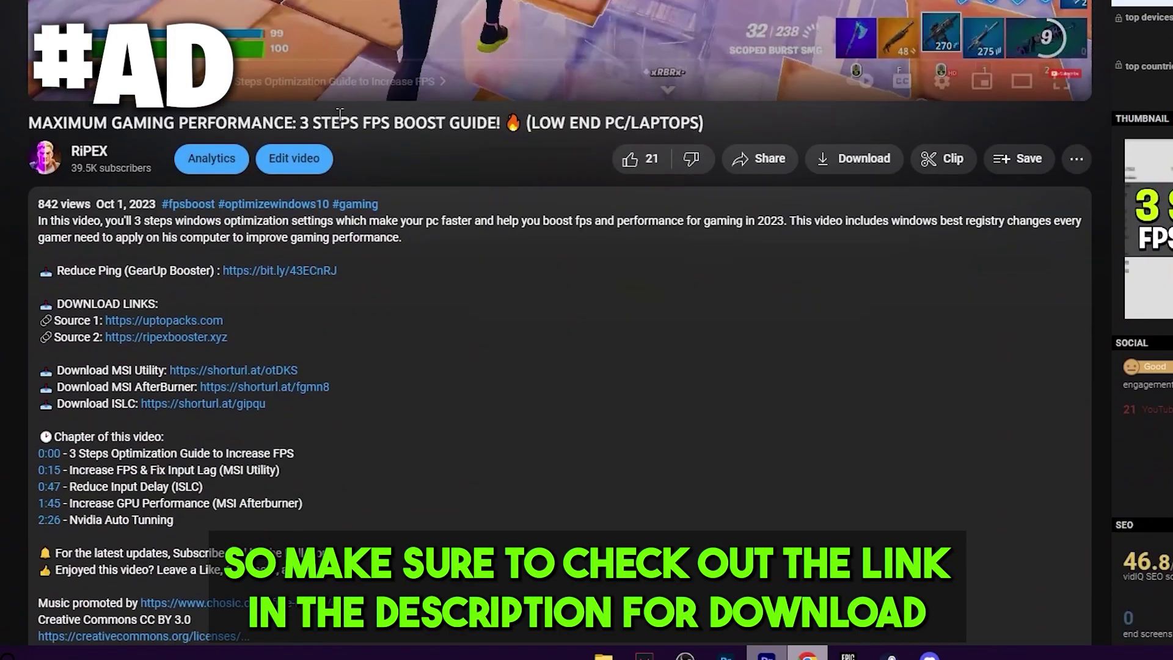
{"action": "scroll", "coordinate": [312, 183], "scroll_direction": "down", "scroll_amount": 1}
{"action": "left_click", "coordinate": [273, 263]}
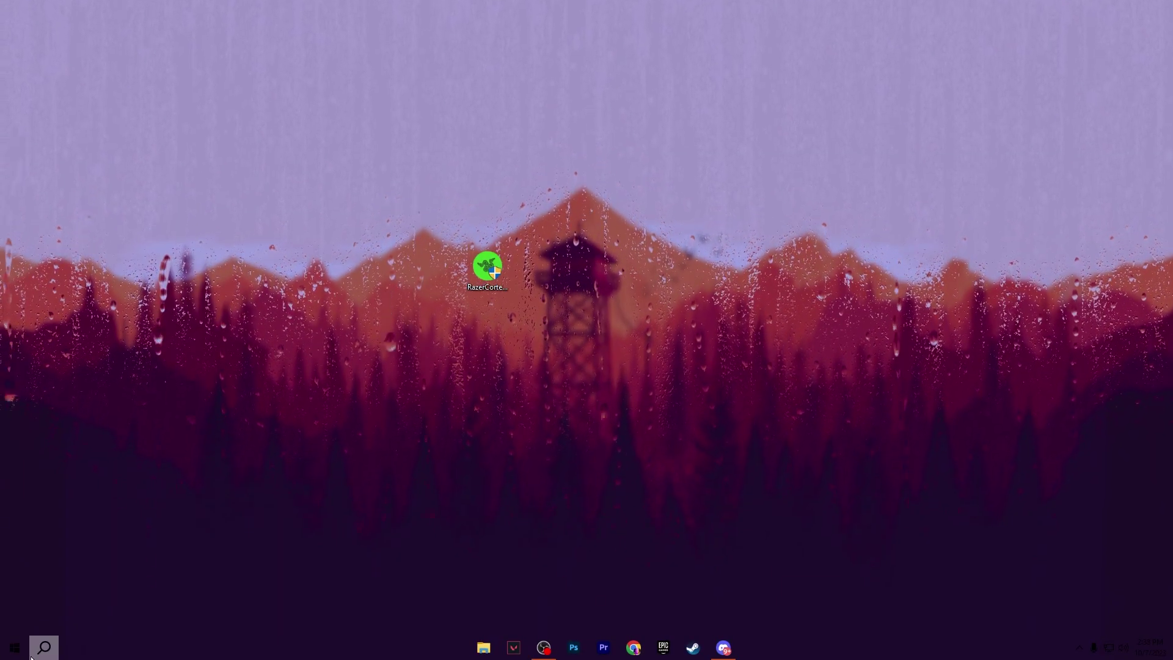
- Launch Registry Editor as administrator from Windows search
{"action": "left_click", "coordinate": [44, 647]}
{"action": "type", "text": "RE"}
{"action": "left_click", "coordinate": [310, 428]}
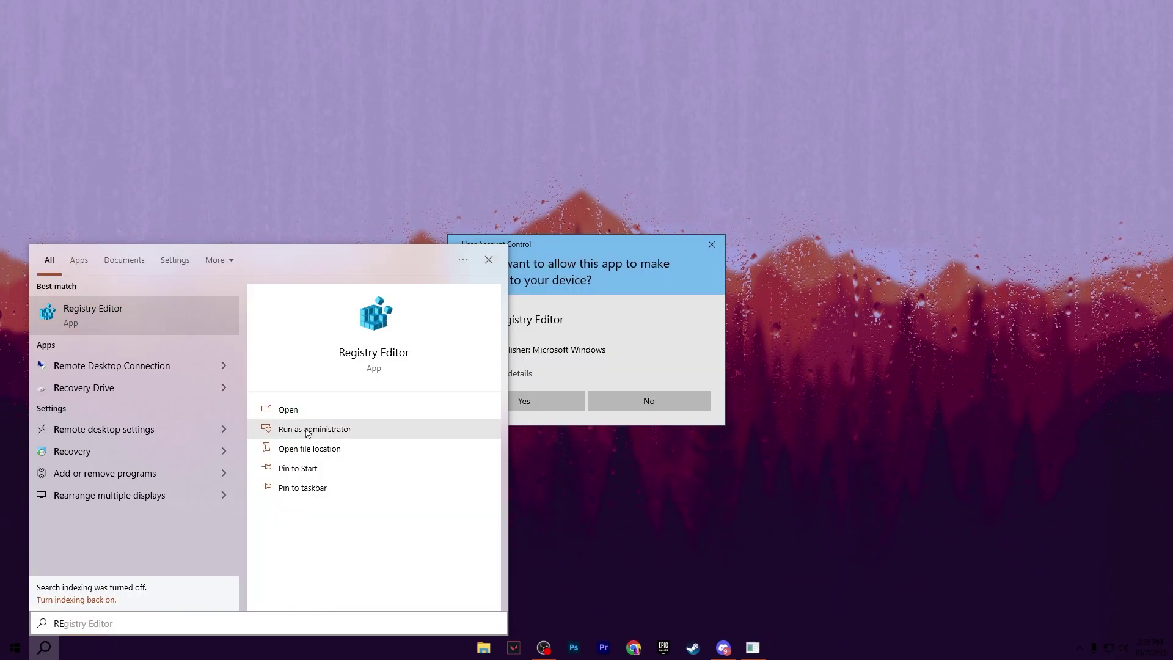
{"action": "left_click", "coordinate": [547, 401]}
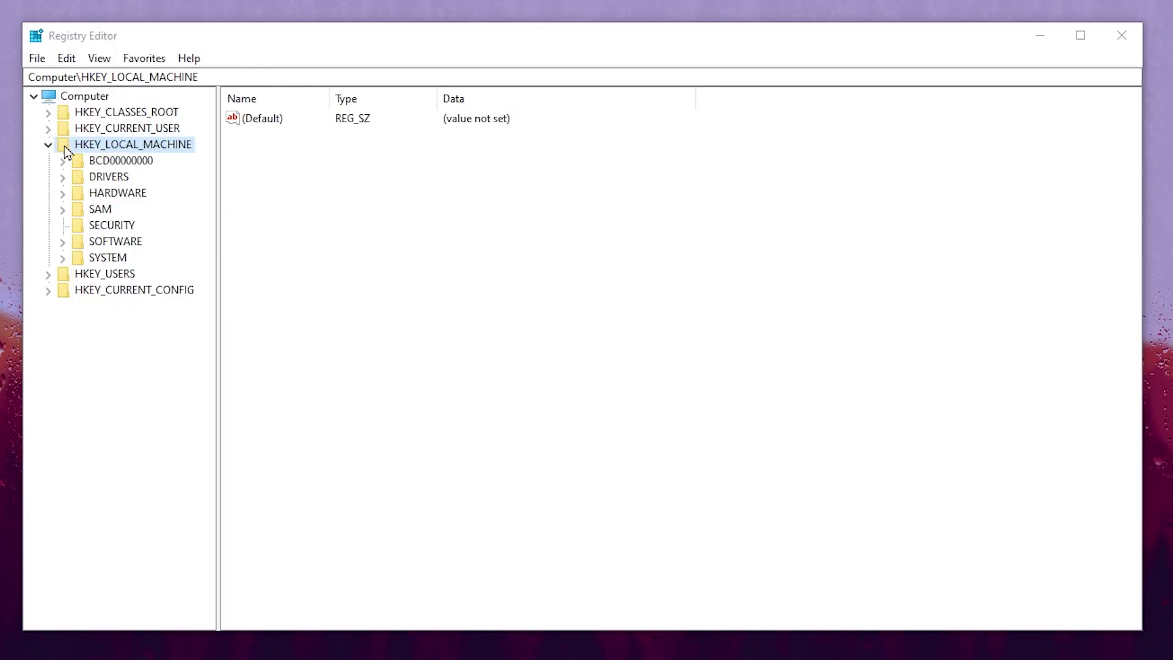
- Set PowerThrottlingOff under HKLM\SYSTEM\ControlSet001\Control\Power\PowerThrottling to 1, then close the editor
{"action": "left_click", "coordinate": [63, 259]}
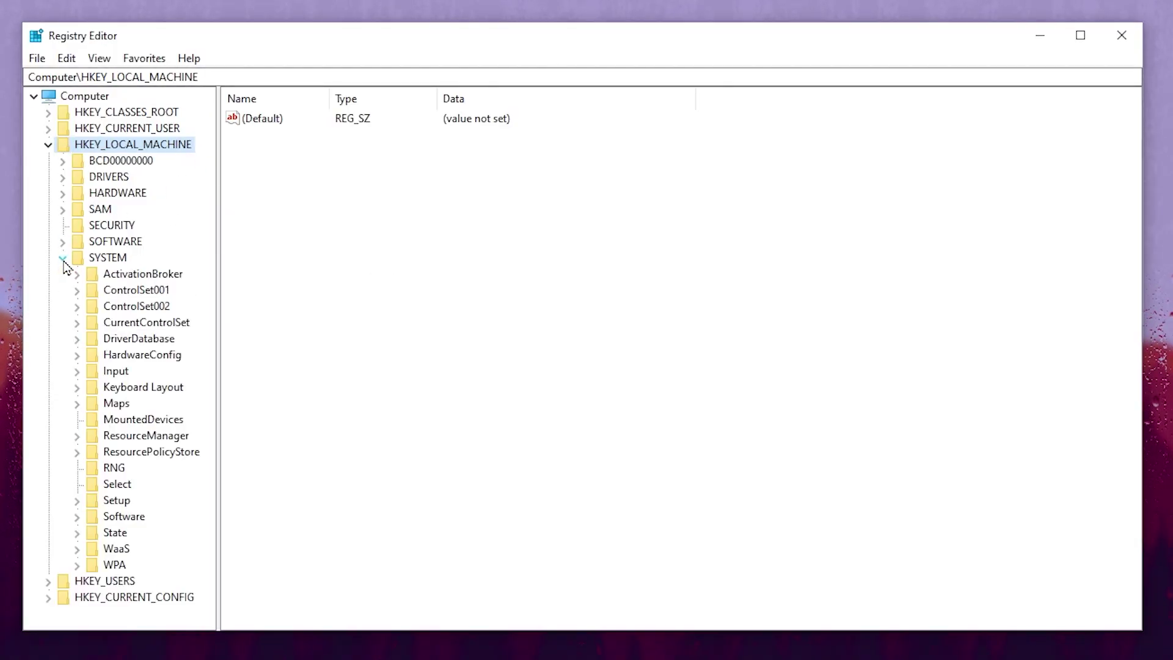
{"action": "left_click", "coordinate": [78, 291]}
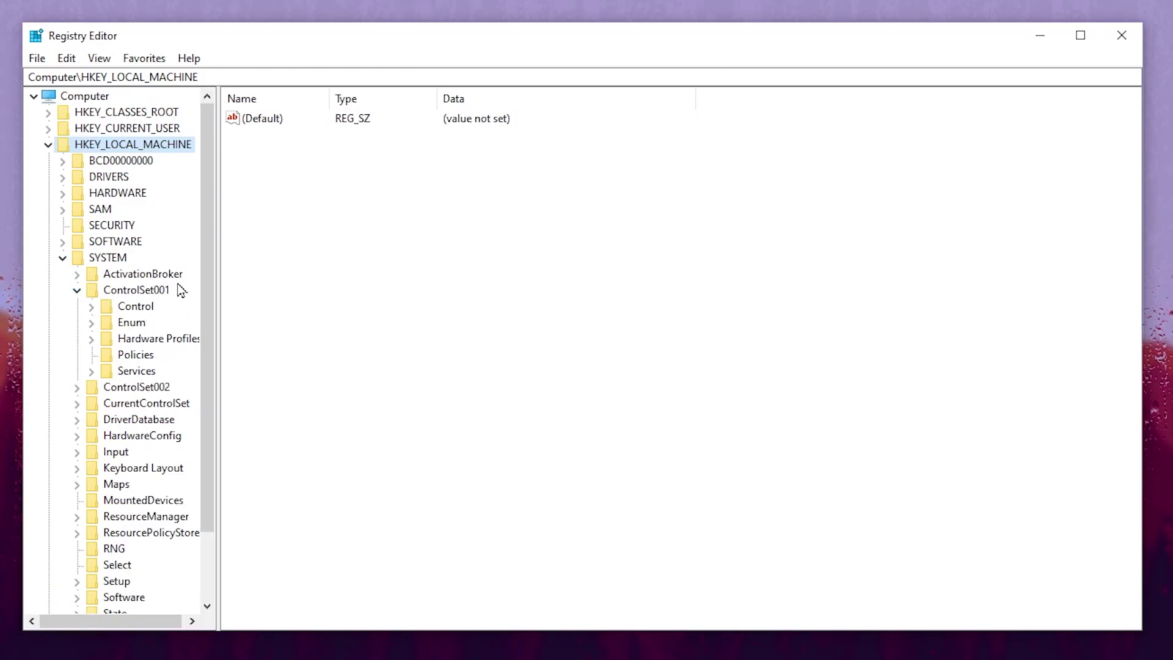
{"action": "left_click", "coordinate": [91, 309]}
{"action": "scroll", "coordinate": [139, 343], "scroll_direction": "down", "scroll_amount": 20}
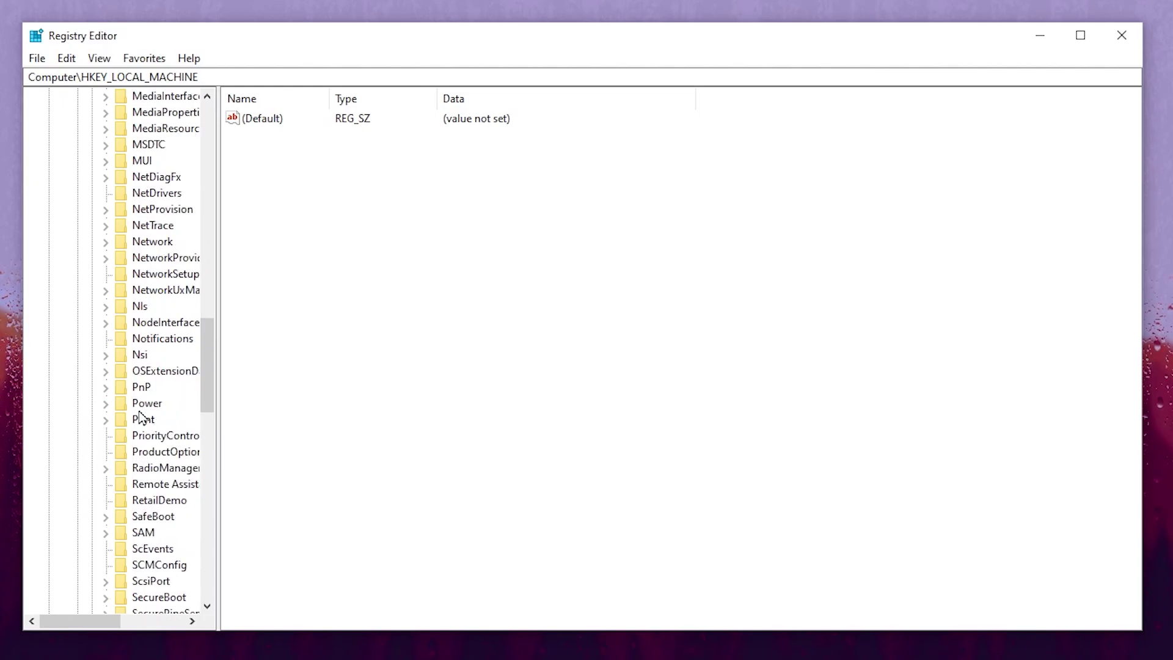
{"action": "left_click", "coordinate": [105, 405]}
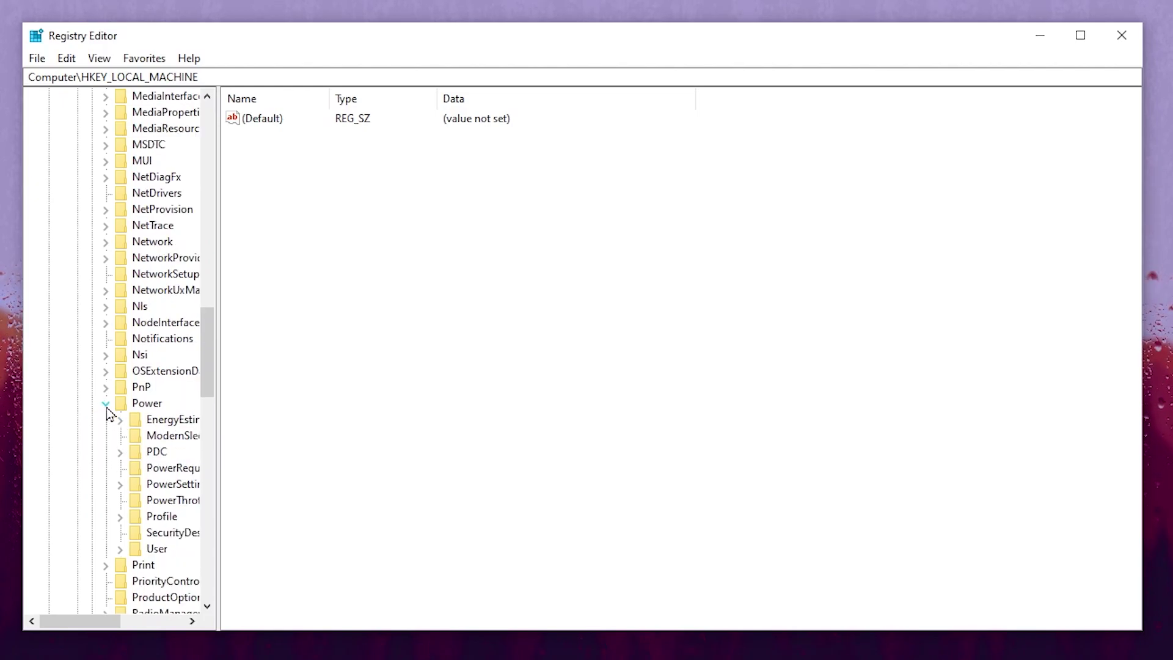
{"action": "left_click", "coordinate": [122, 502]}
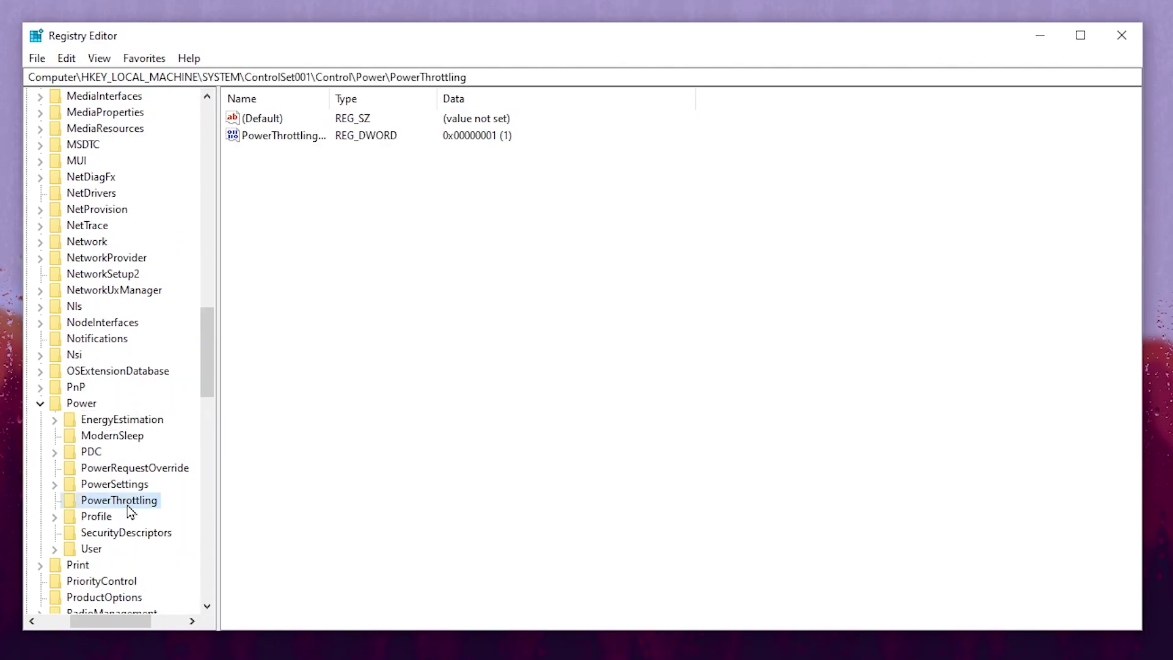
{"action": "double_click", "coordinate": [275, 135]}
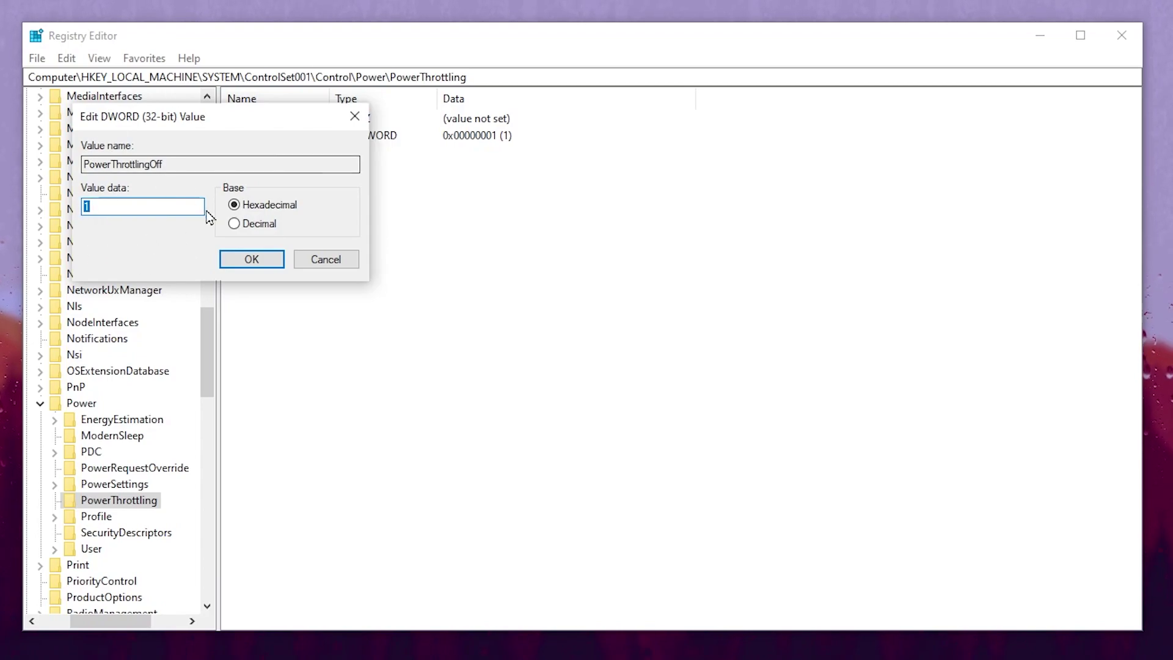
{"action": "left_click", "coordinate": [261, 261]}
{"action": "left_click", "coordinate": [1111, 38]}
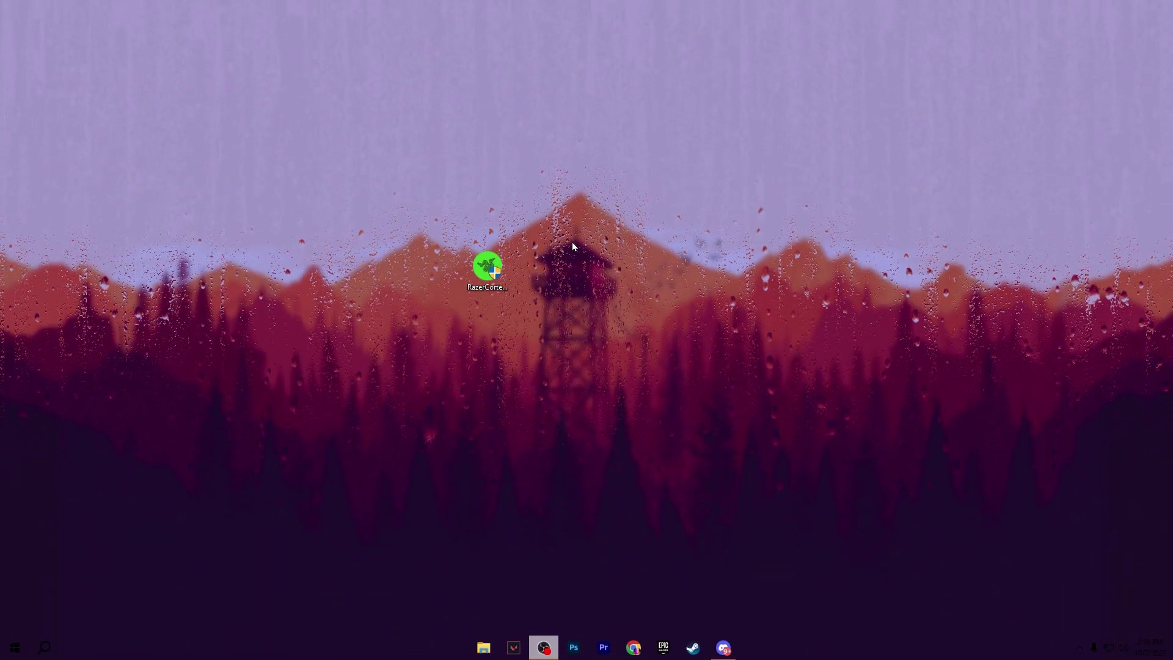
- Run the Razer Cortex installer from the downloads and approve the permission prompt
{"action": "left_click", "coordinate": [633, 648]}
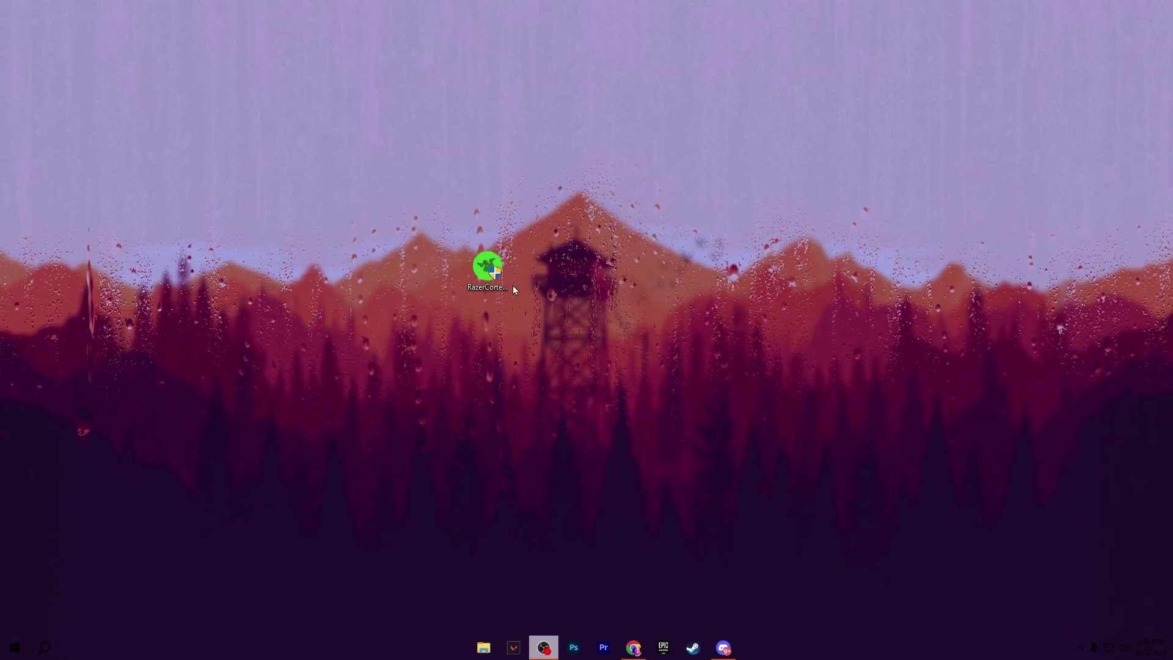
{"action": "left_click", "coordinate": [488, 274]}
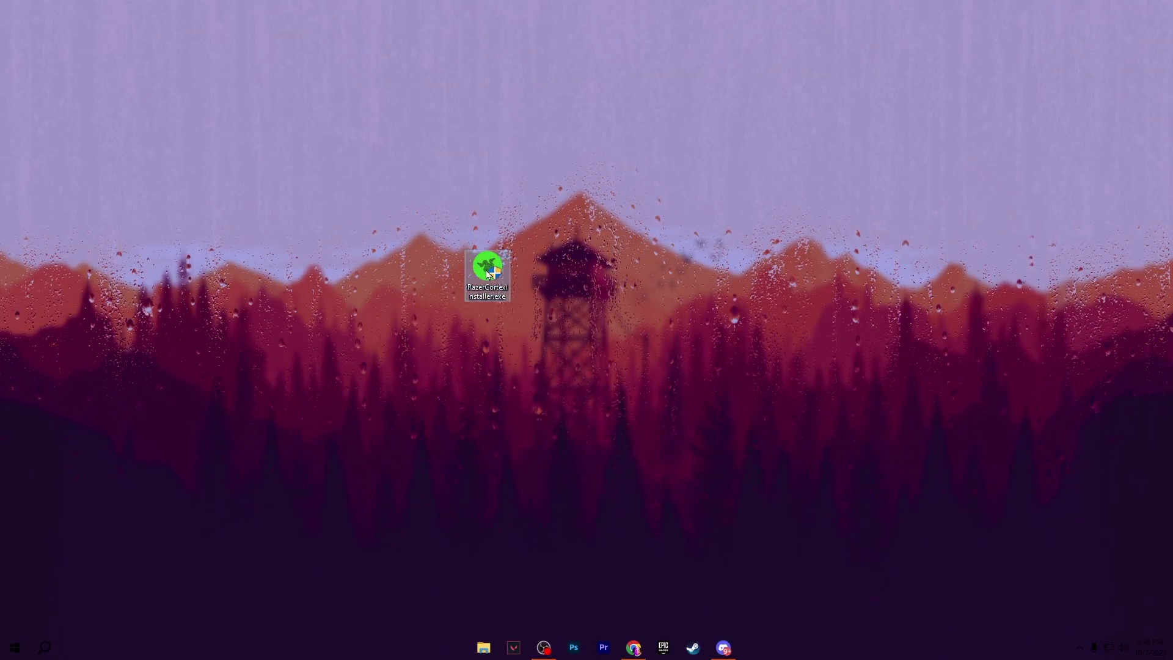
{"action": "double_click", "coordinate": [488, 274]}
{"action": "left_click", "coordinate": [110, 409]}
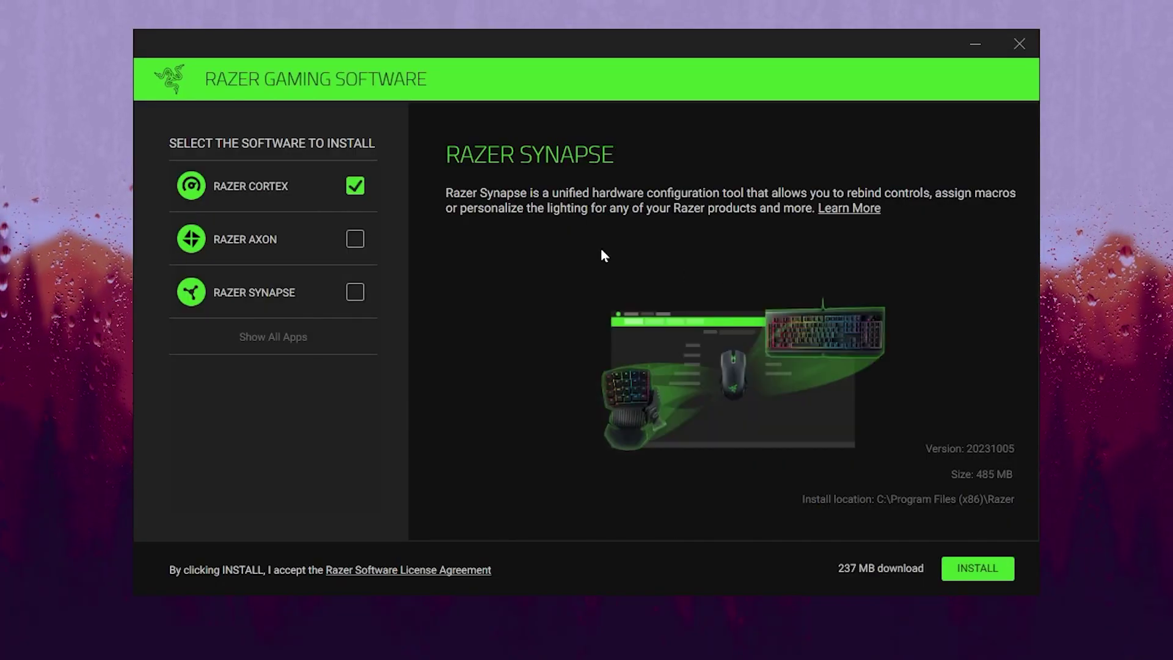
- Install only Razer Cortex, skipping the Razer Axon offer
{"action": "left_click", "coordinate": [201, 186]}
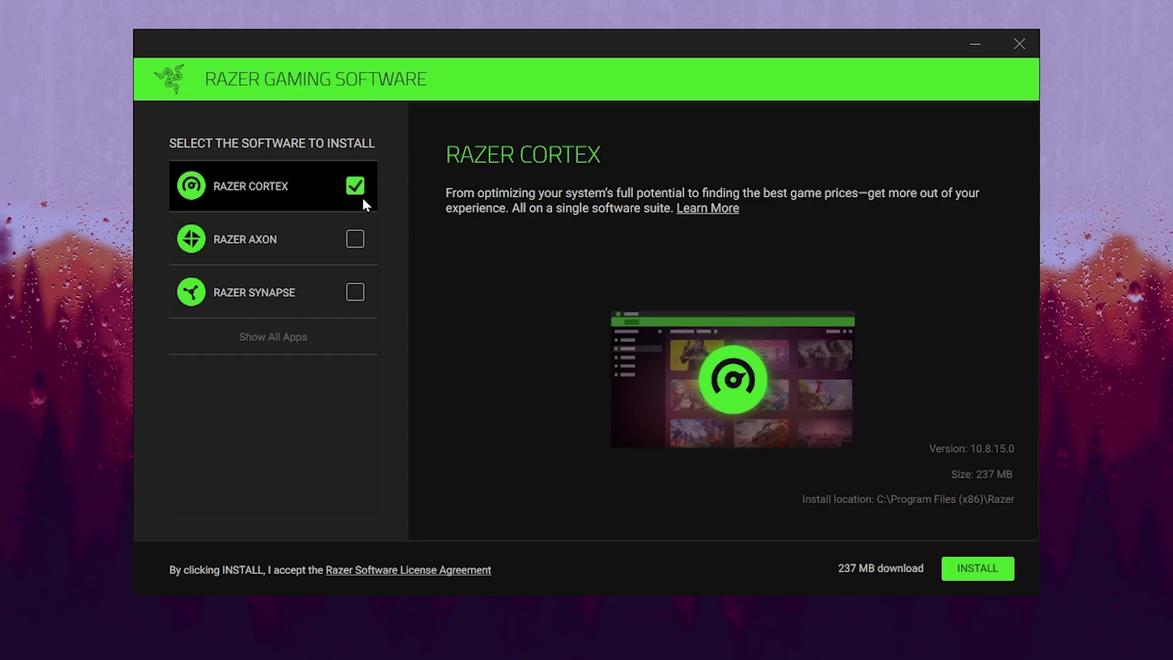
{"action": "left_click", "coordinate": [288, 223]}
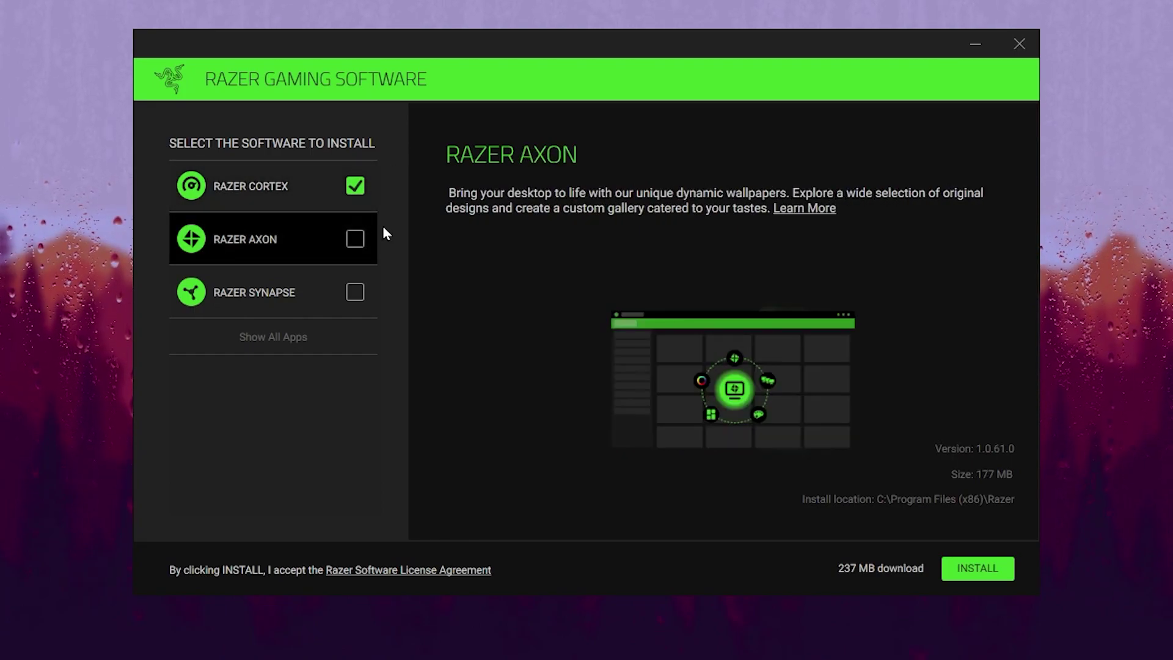
{"action": "left_click", "coordinate": [1000, 571]}
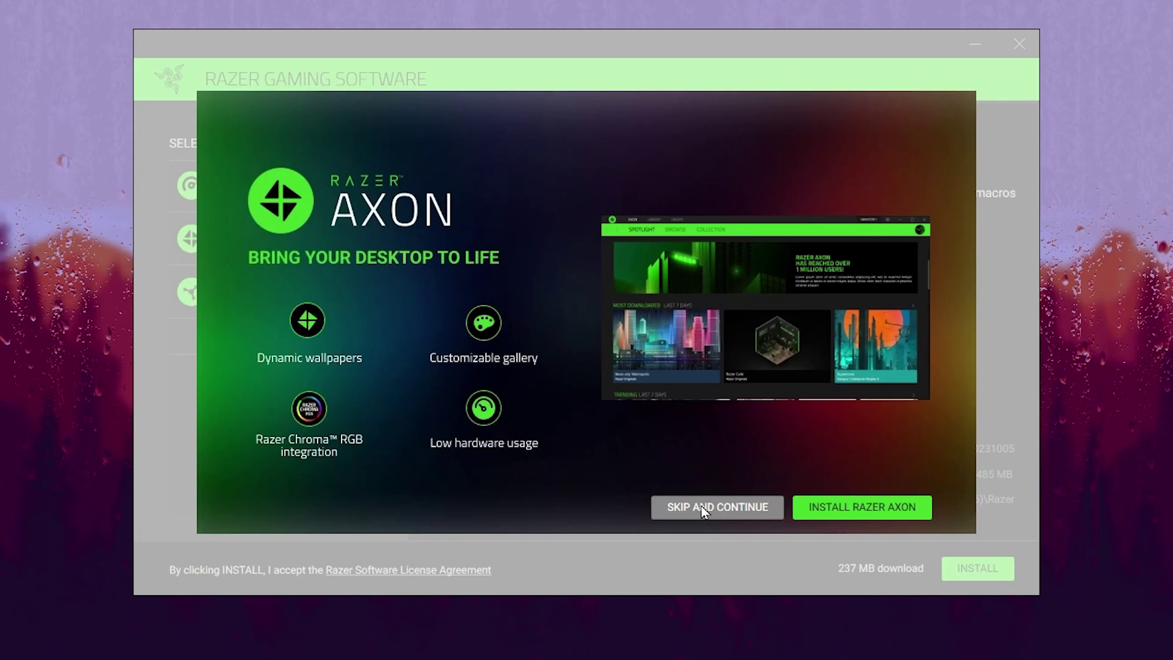
{"action": "left_click", "coordinate": [703, 505]}
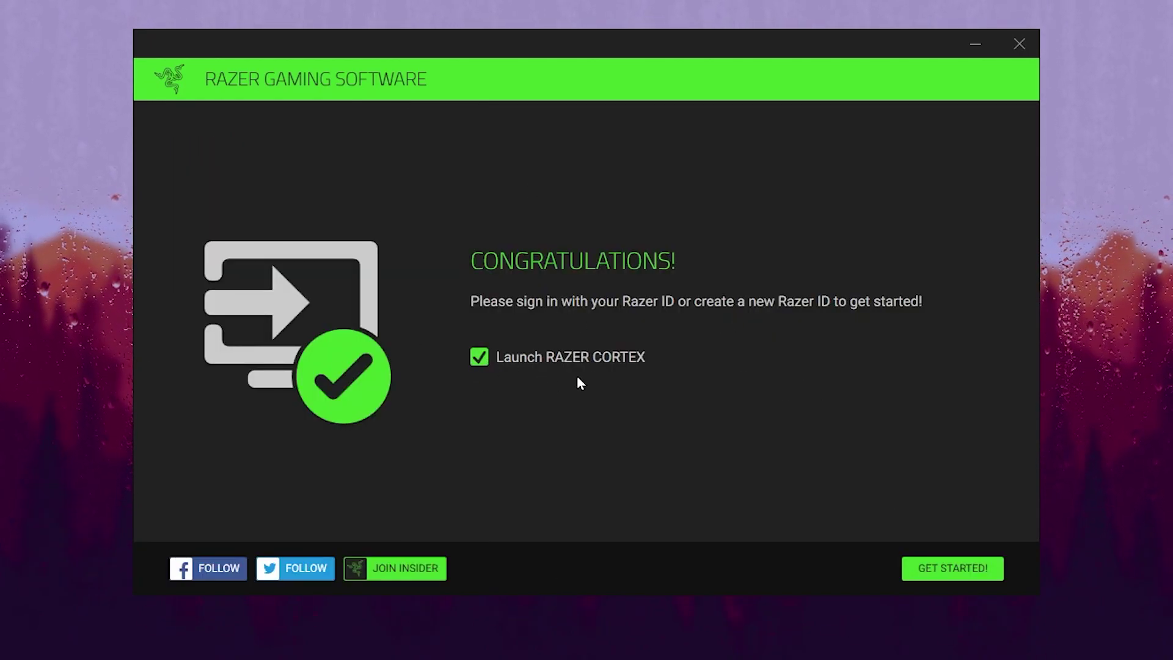
- Launch Razer Cortex from the installer and continue as a guest
{"action": "left_click", "coordinate": [935, 567]}
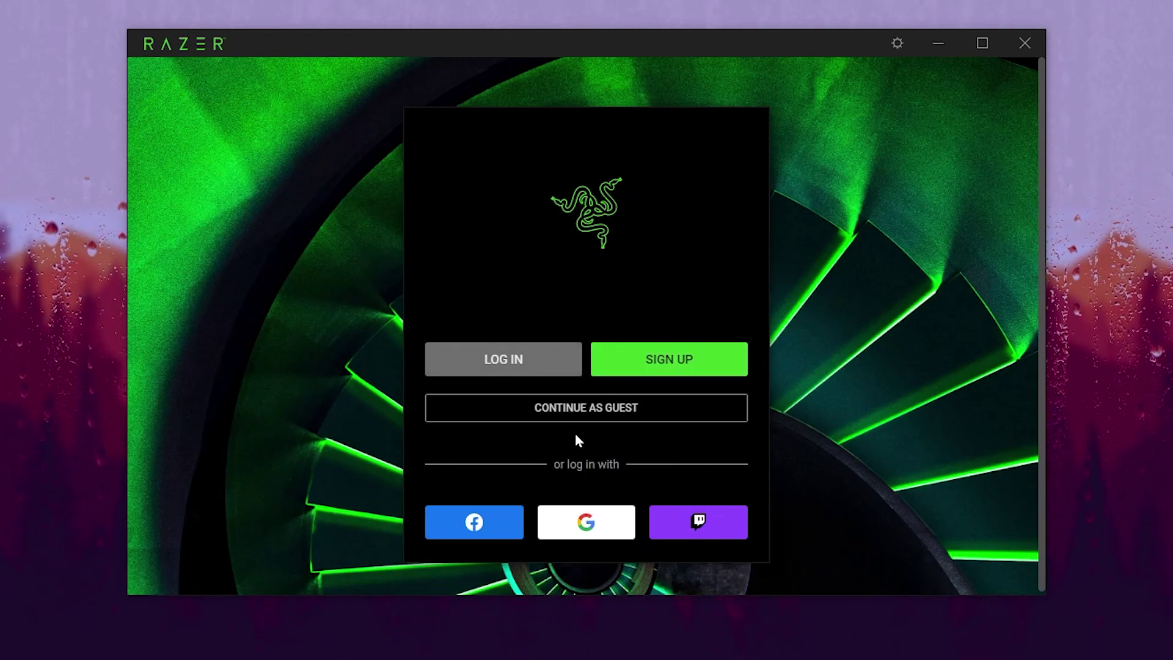
{"action": "left_click", "coordinate": [581, 411]}
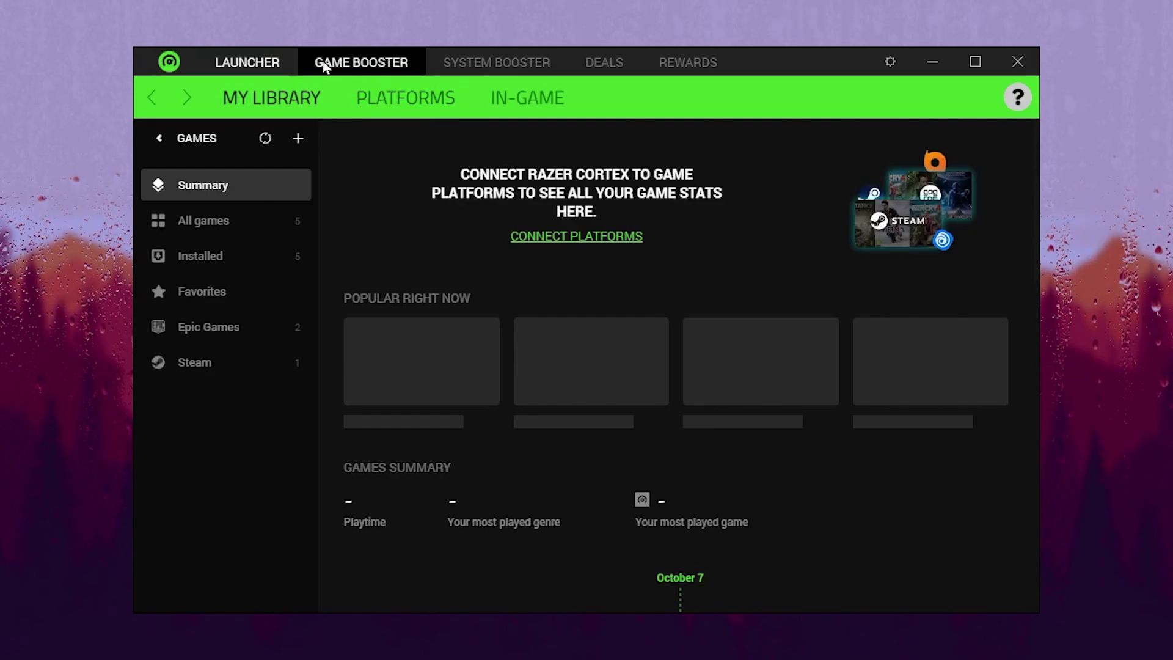
- Run BOOST NOW on Game Booster to free 3.68 GB of memory
{"action": "left_click", "coordinate": [383, 68]}
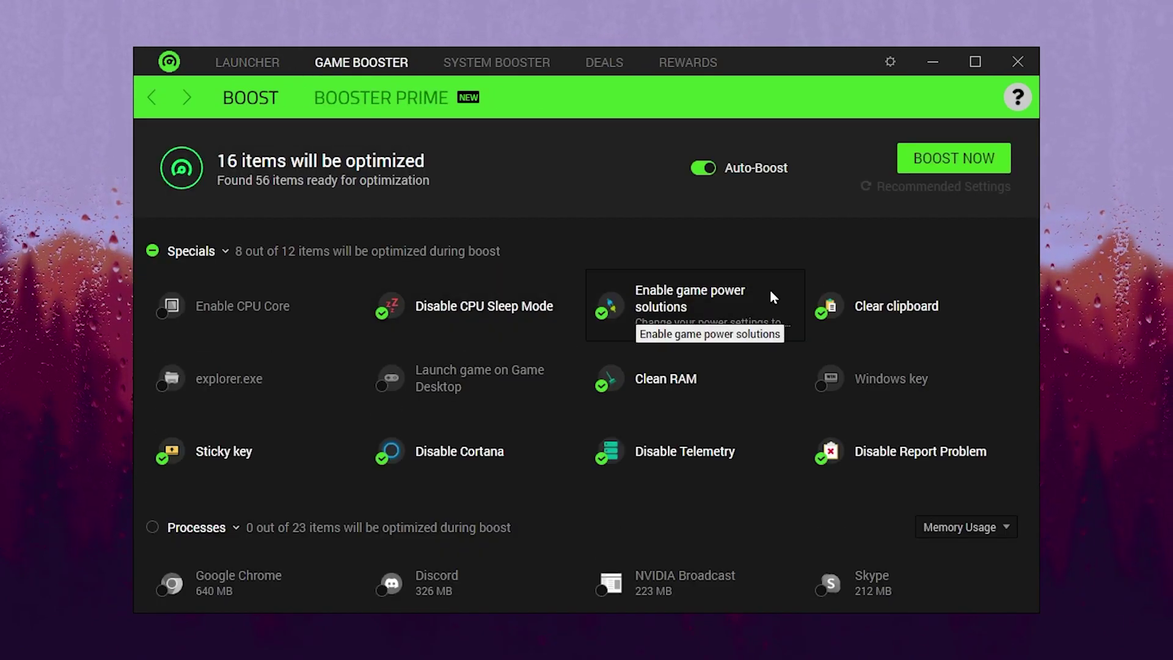
{"action": "scroll", "coordinate": [277, 259], "scroll_direction": "down", "scroll_amount": 20}
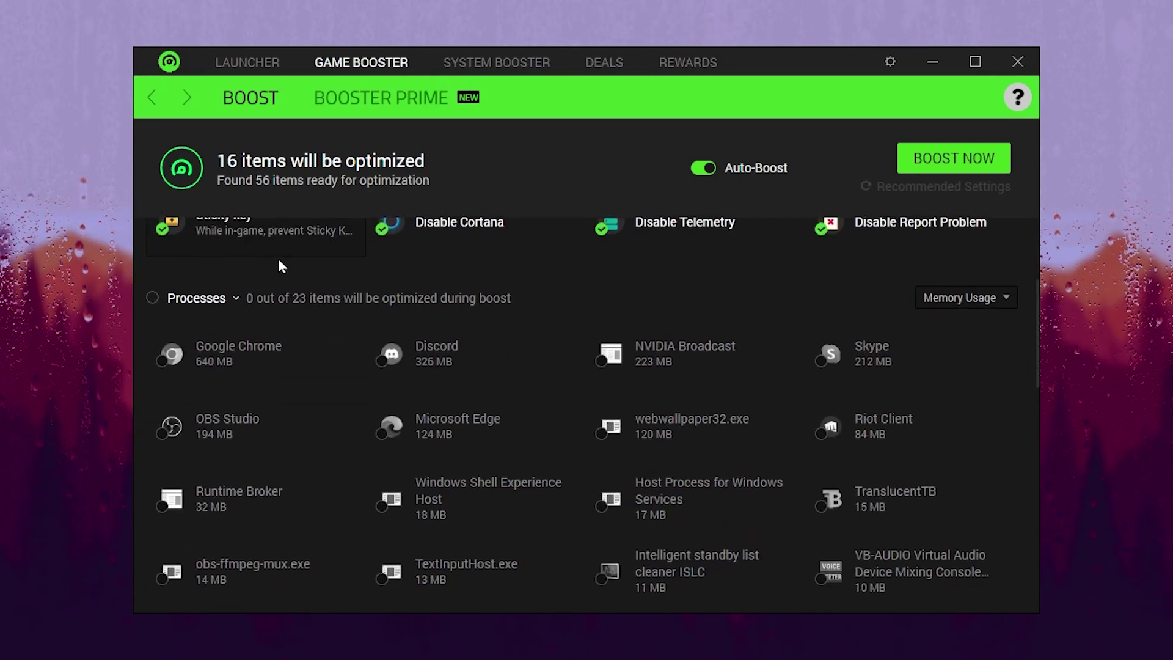
{"action": "scroll", "coordinate": [527, 464], "scroll_direction": "up", "scroll_amount": 20}
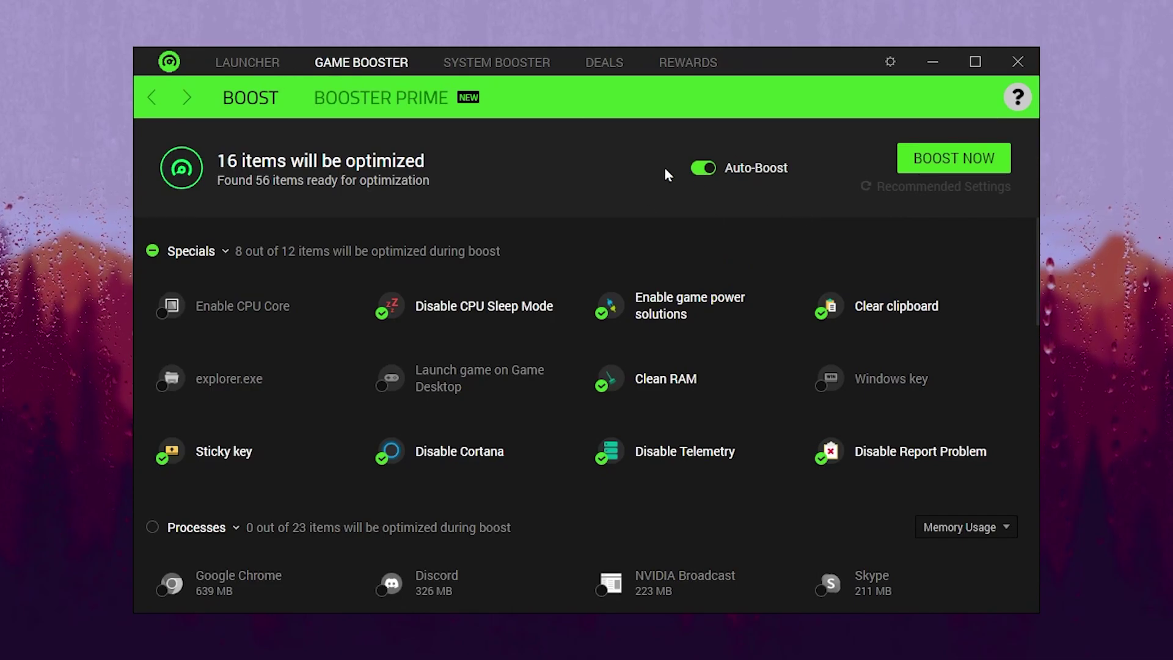
{"action": "left_click", "coordinate": [976, 160]}
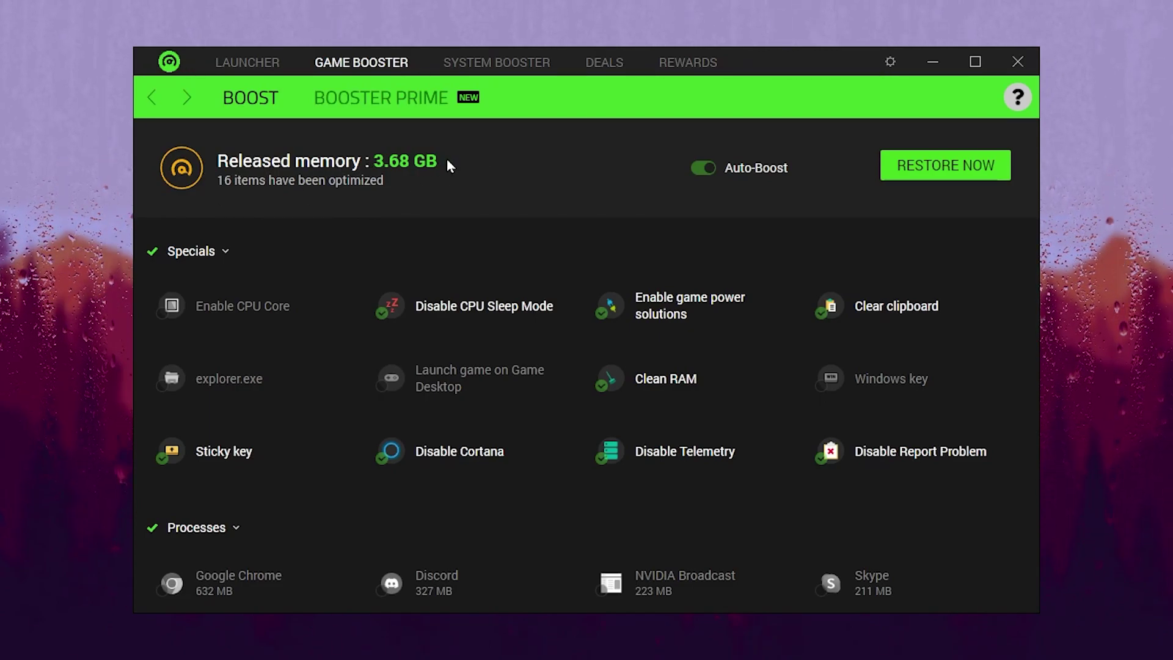
{"action": "left_click", "coordinate": [455, 66]}
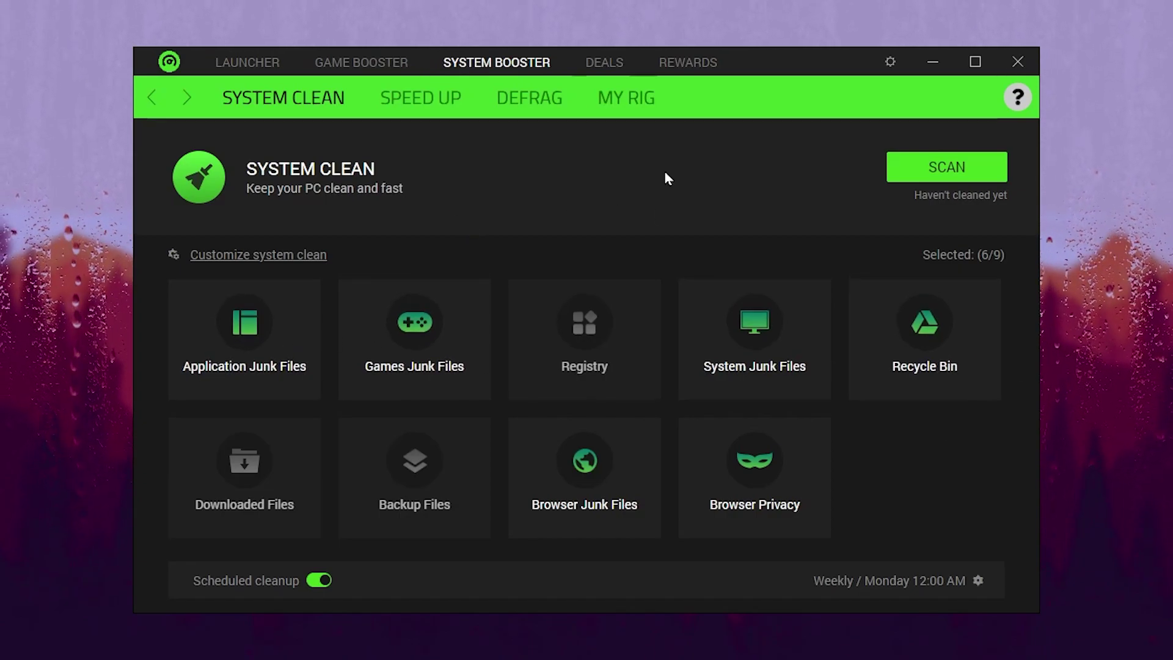
- Scan for and clean 2.45 GB of junk files on System Clean
{"action": "left_click", "coordinate": [954, 178]}
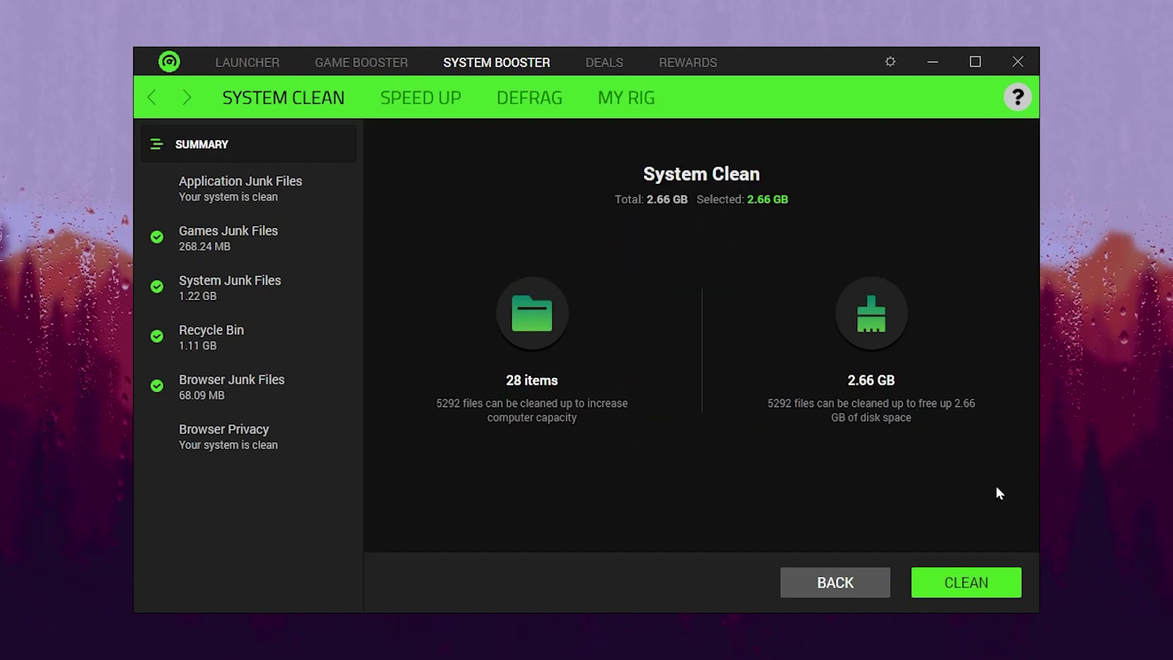
{"action": "left_click", "coordinate": [974, 586]}
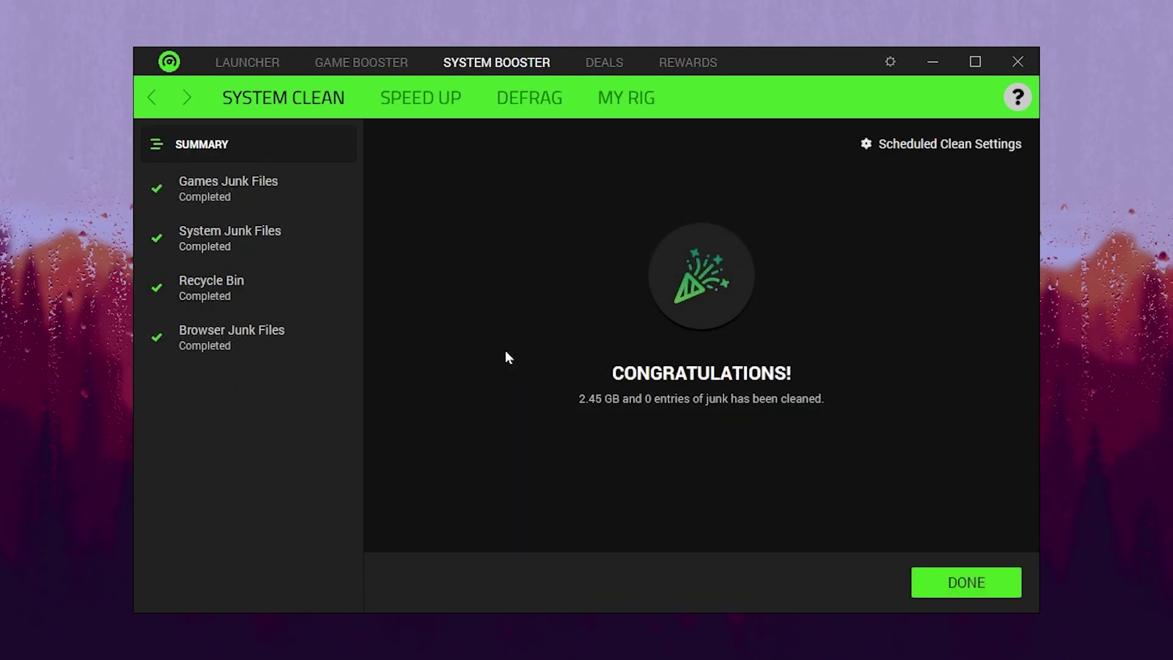
{"action": "left_click", "coordinate": [434, 97]}
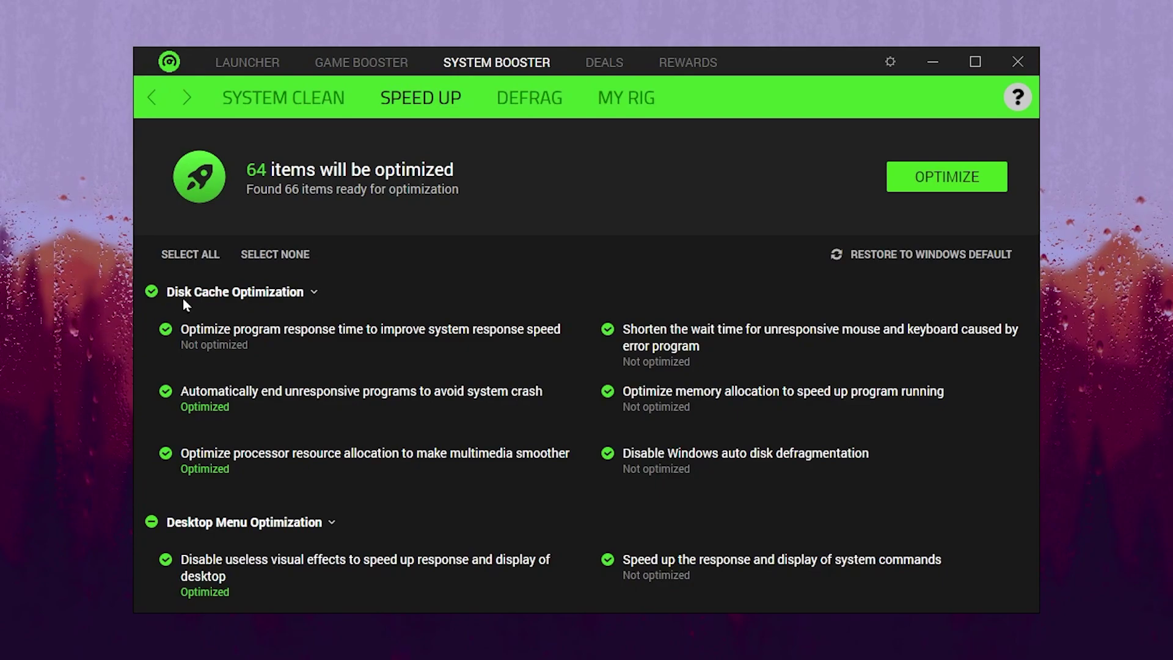
- Review the Speed Up list and optimize it, leaving 27 items optimized
{"action": "scroll", "coordinate": [325, 313], "scroll_direction": "down", "scroll_amount": 8}
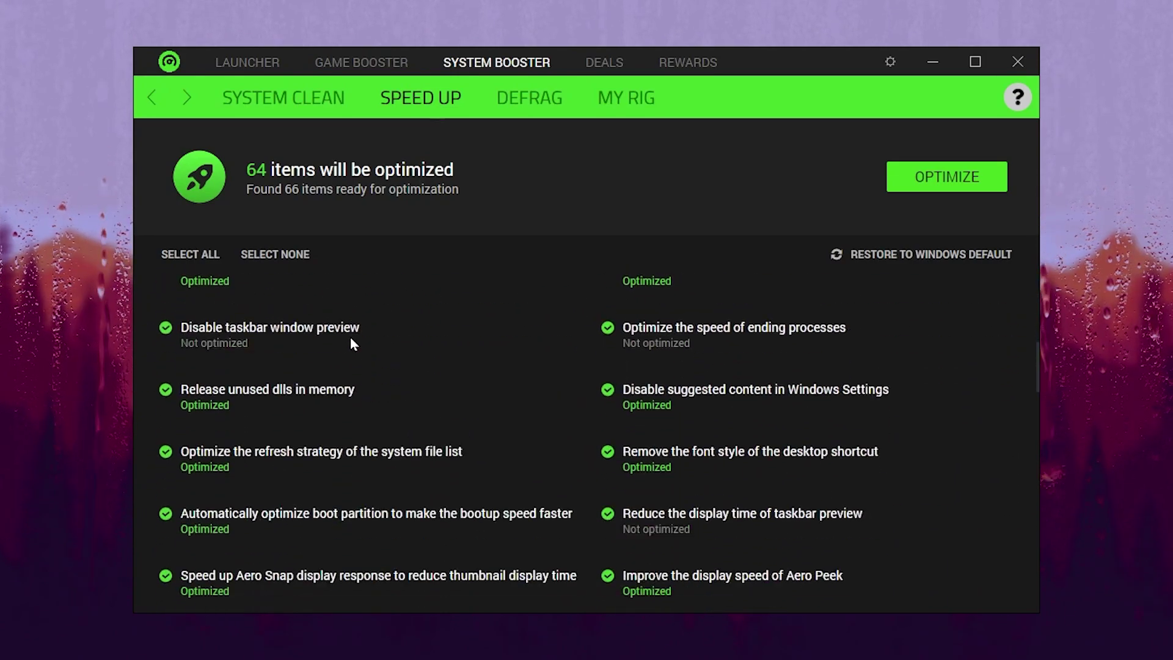
{"action": "scroll", "coordinate": [367, 367], "scroll_direction": "down", "scroll_amount": 5}
{"action": "scroll", "coordinate": [296, 390], "scroll_direction": "down", "scroll_amount": 4}
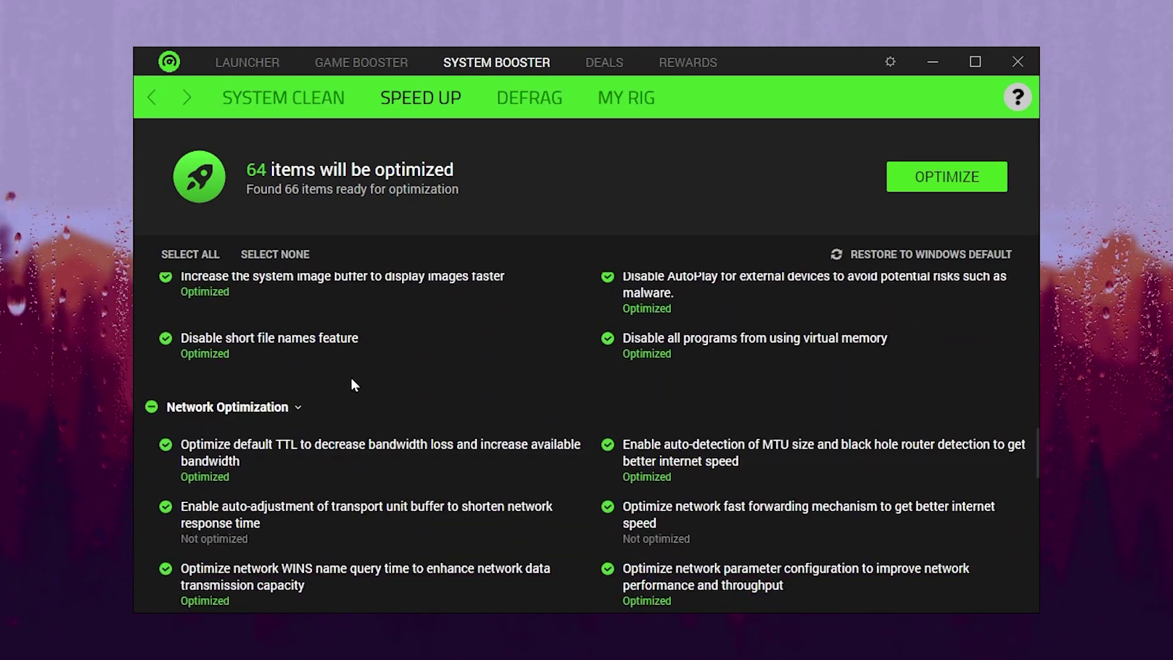
{"action": "scroll", "coordinate": [350, 437], "scroll_direction": "up", "scroll_amount": 3}
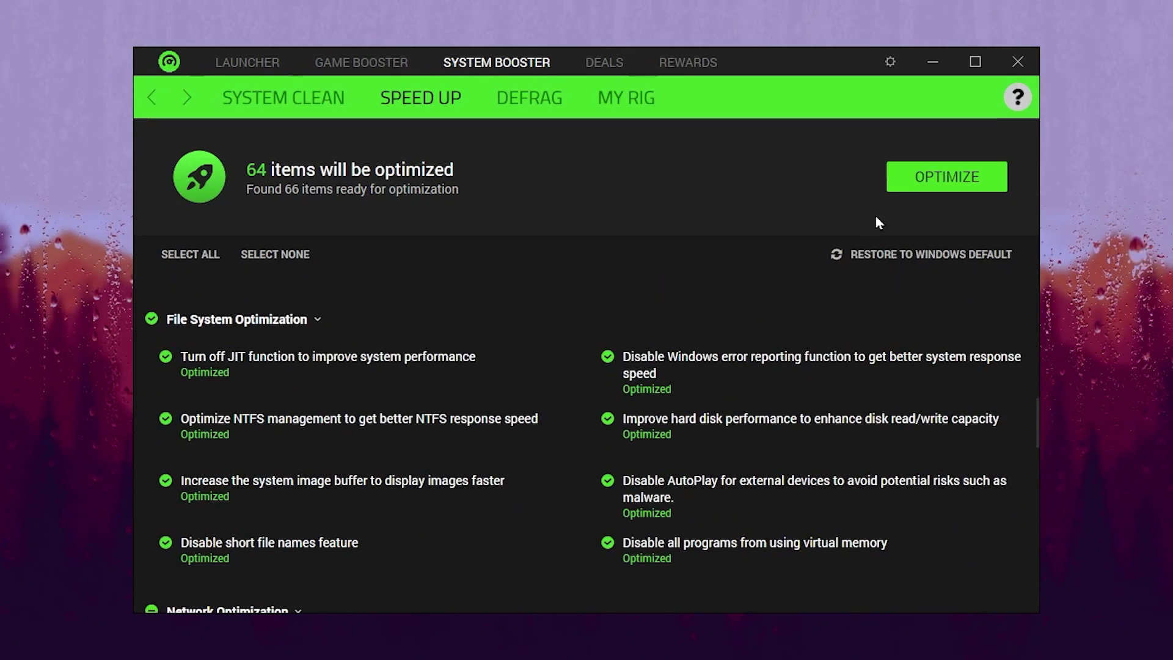
{"action": "left_click", "coordinate": [944, 182]}
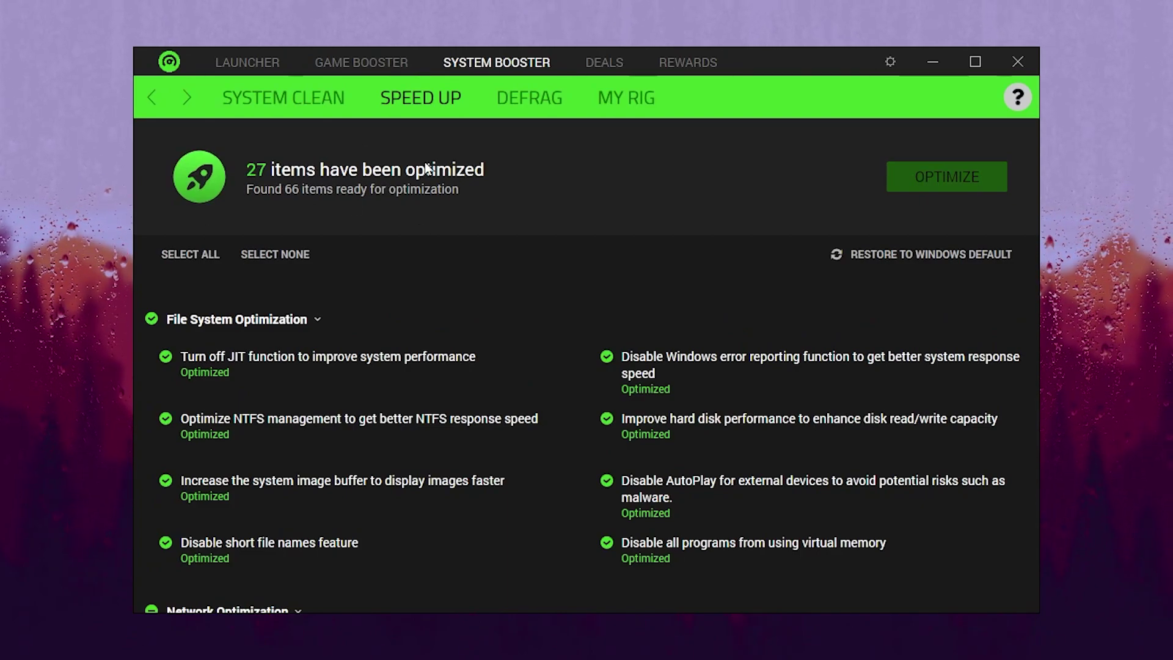
{"action": "left_click", "coordinate": [526, 101]}
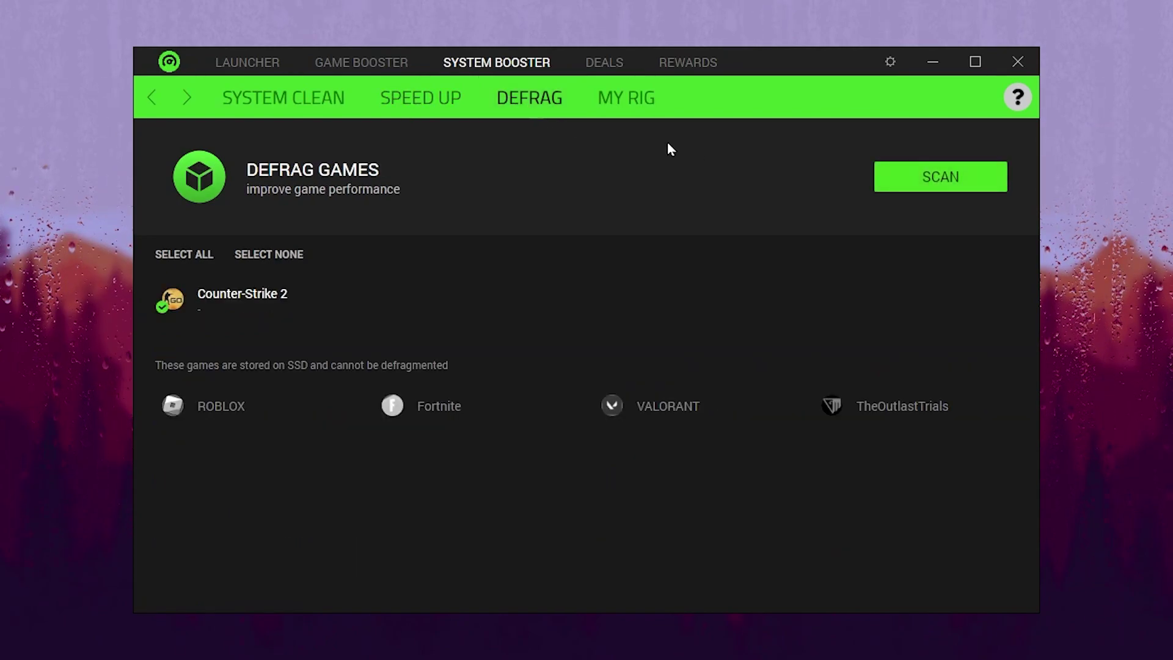
- Scan Counter-Strike 2 for fragmentation, then minimize Cortex and show hidden tray icons
{"action": "left_click", "coordinate": [937, 175]}
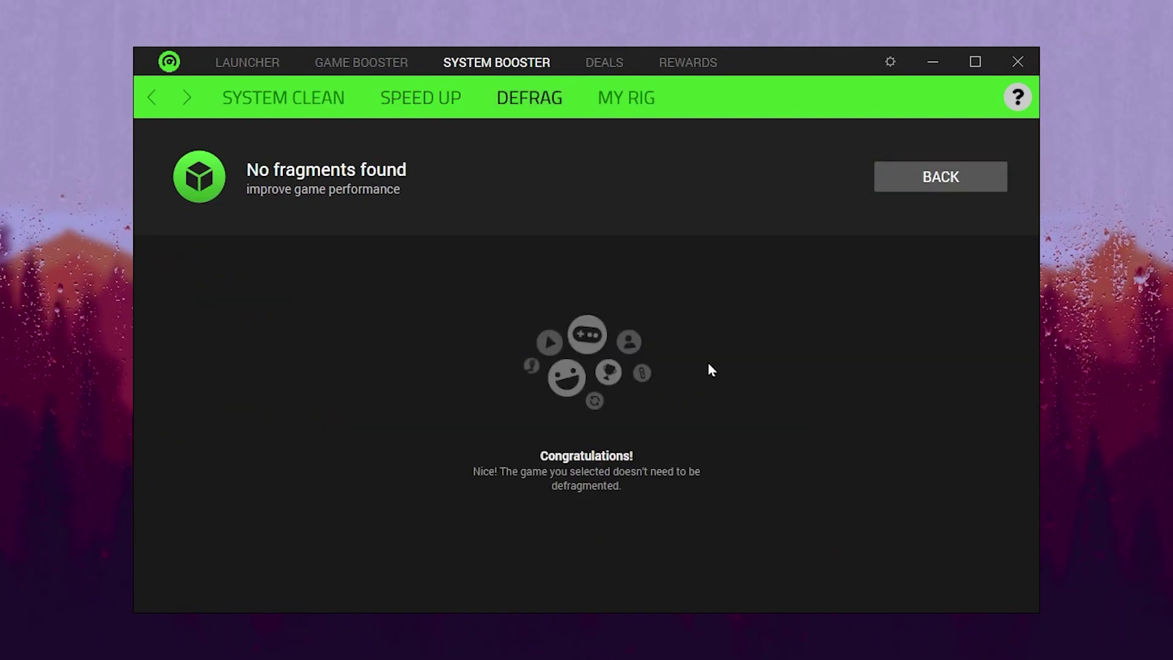
{"action": "left_click", "coordinate": [932, 61]}
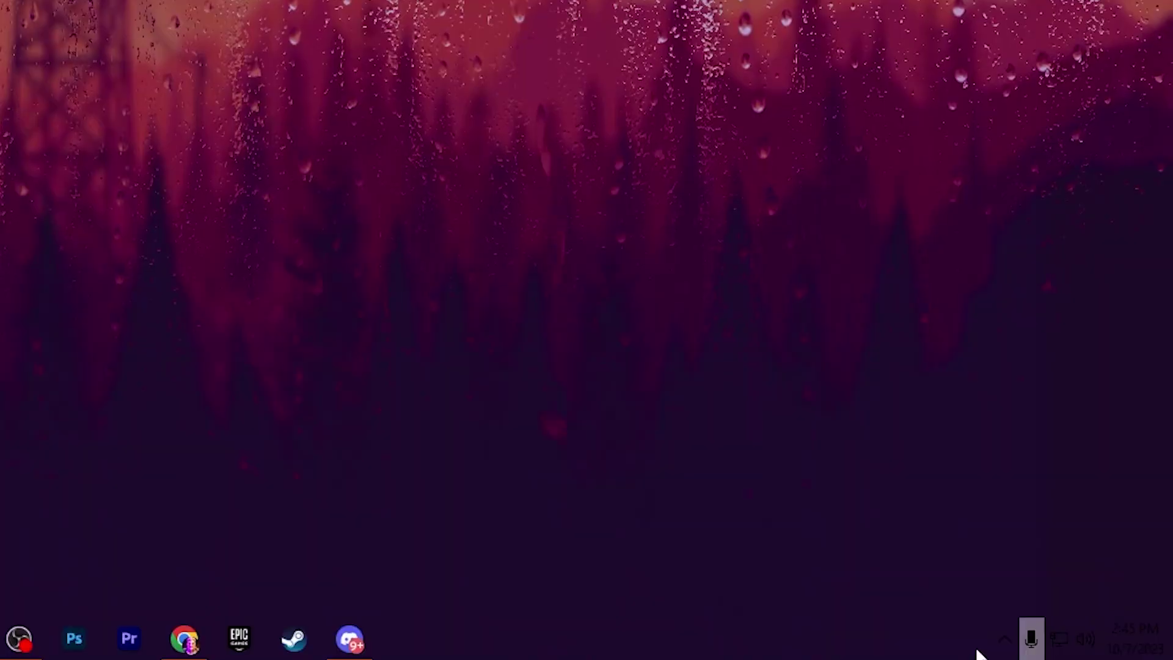
{"action": "left_click", "coordinate": [1003, 639]}
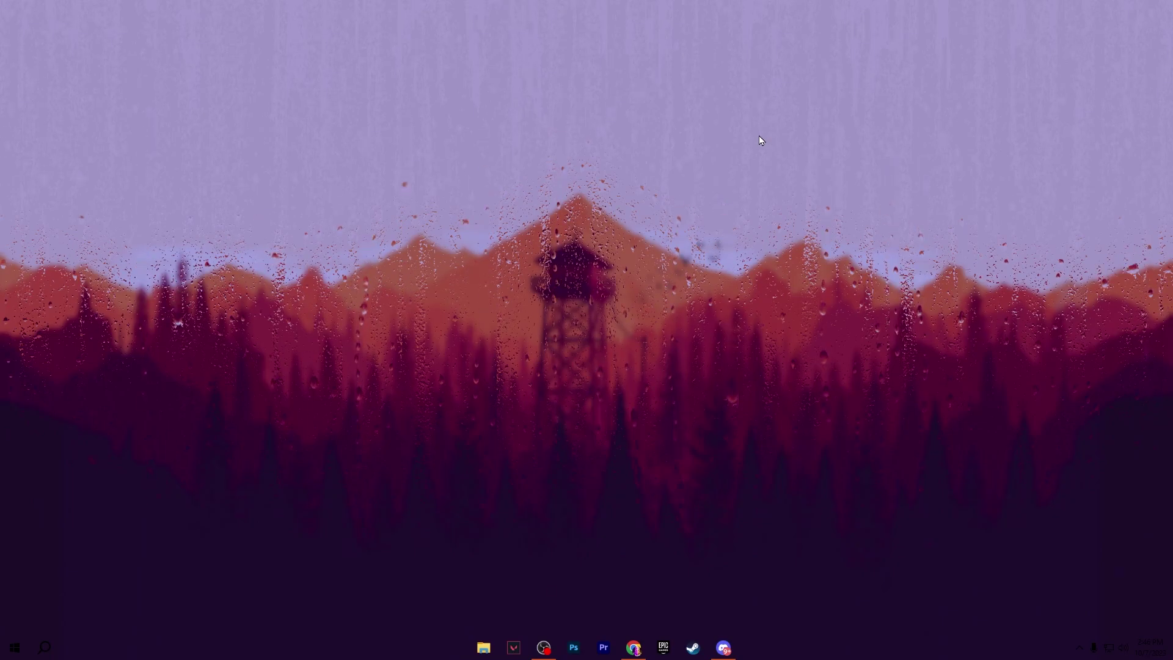
- Reach the Razer Cortex Power Plan's advanced settings through Power & sleep and Additional power settings
{"action": "key", "text": "super+s"}
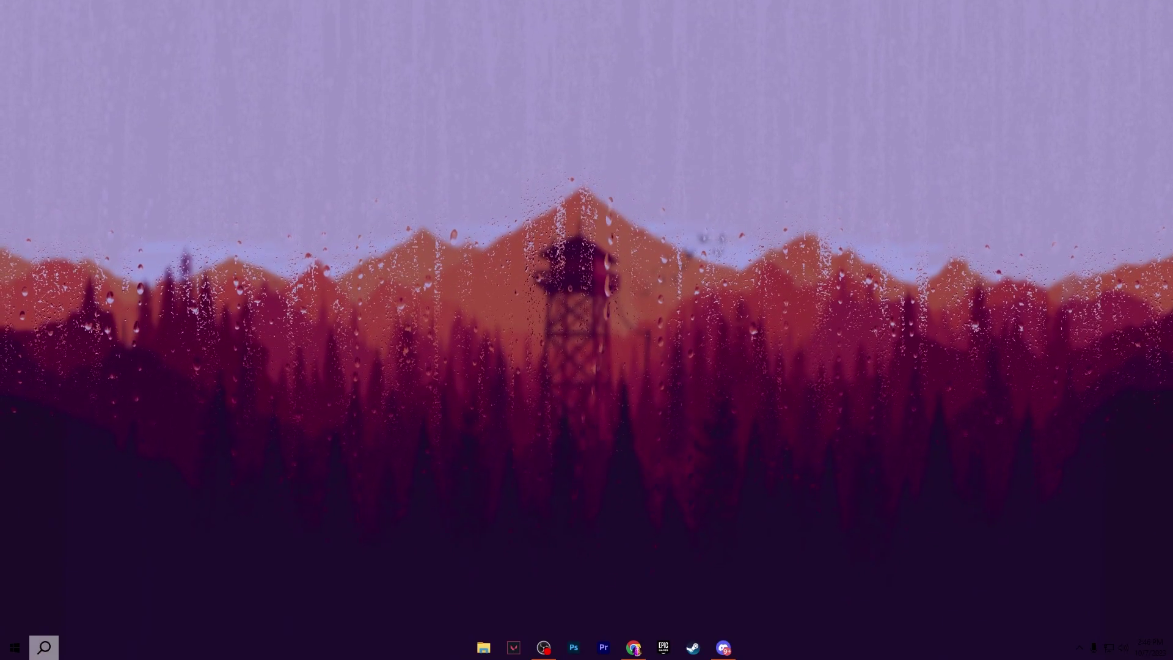
{"action": "type", "text": "POWEr"}
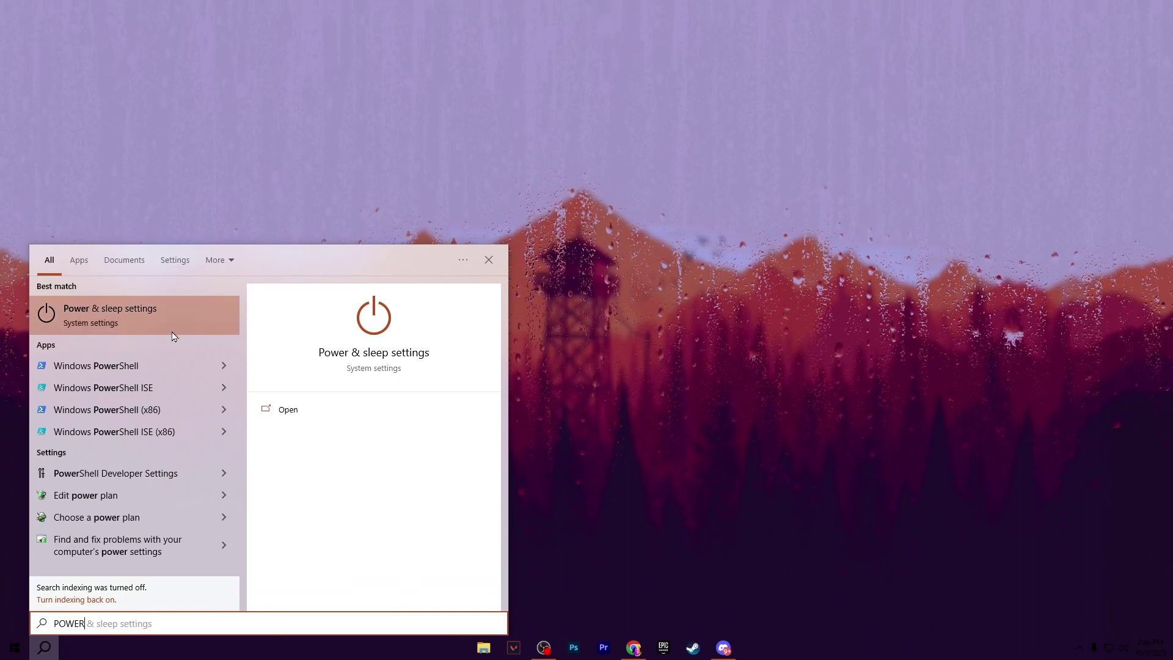
{"action": "left_click", "coordinate": [175, 330]}
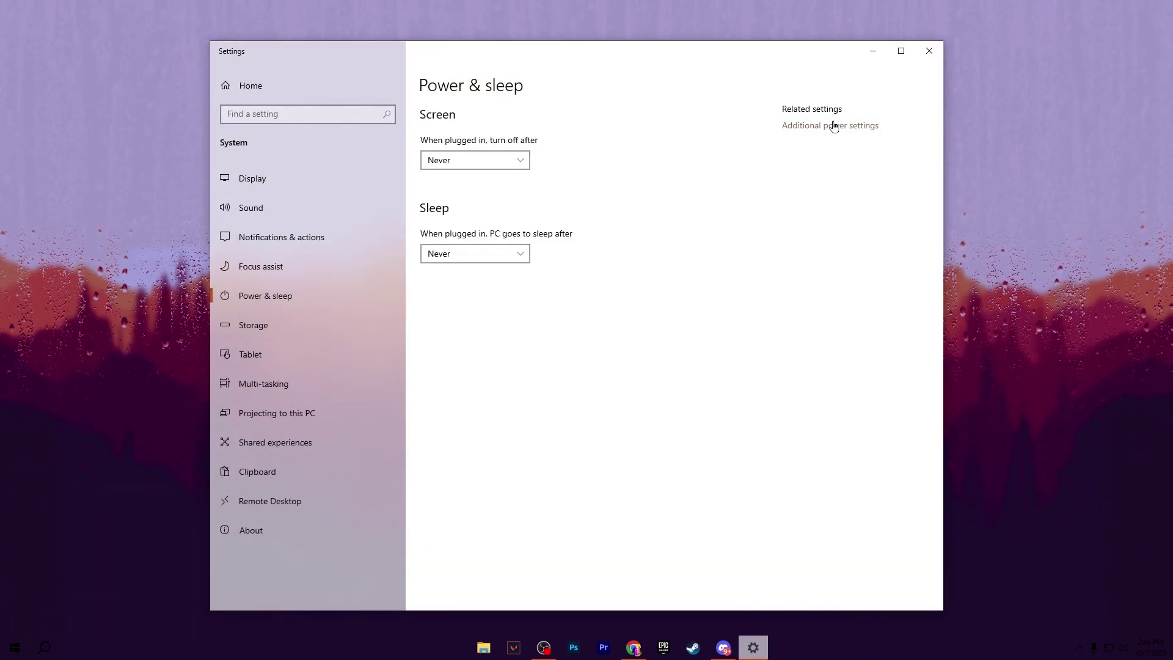
{"action": "left_click", "coordinate": [845, 126]}
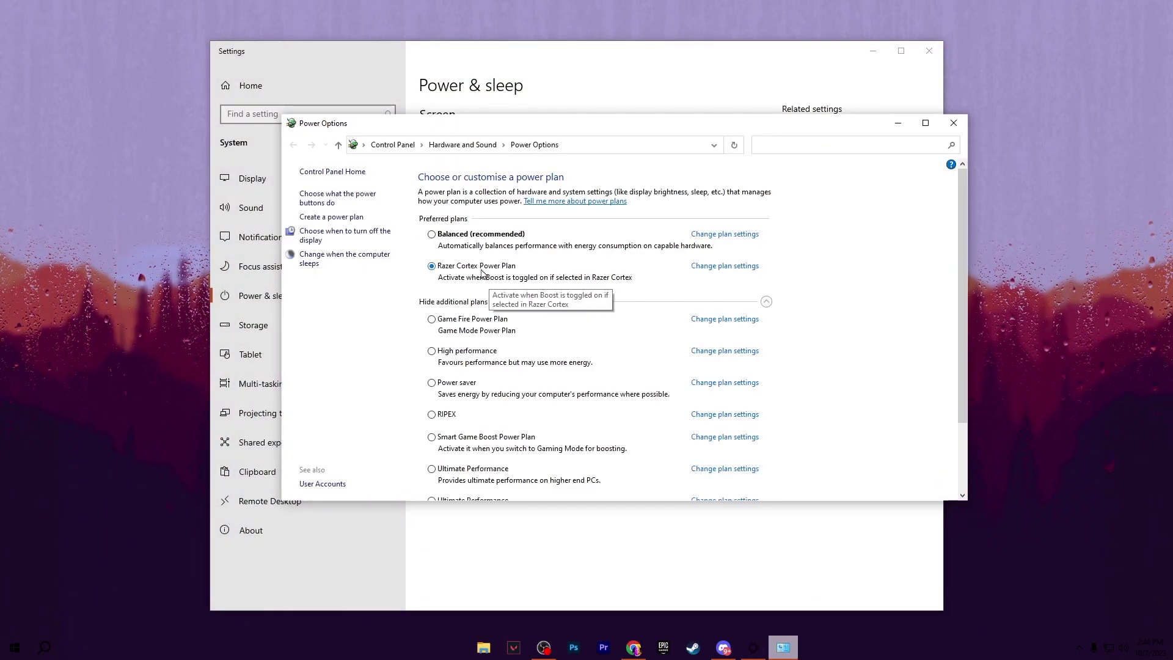
{"action": "left_click", "coordinate": [734, 269]}
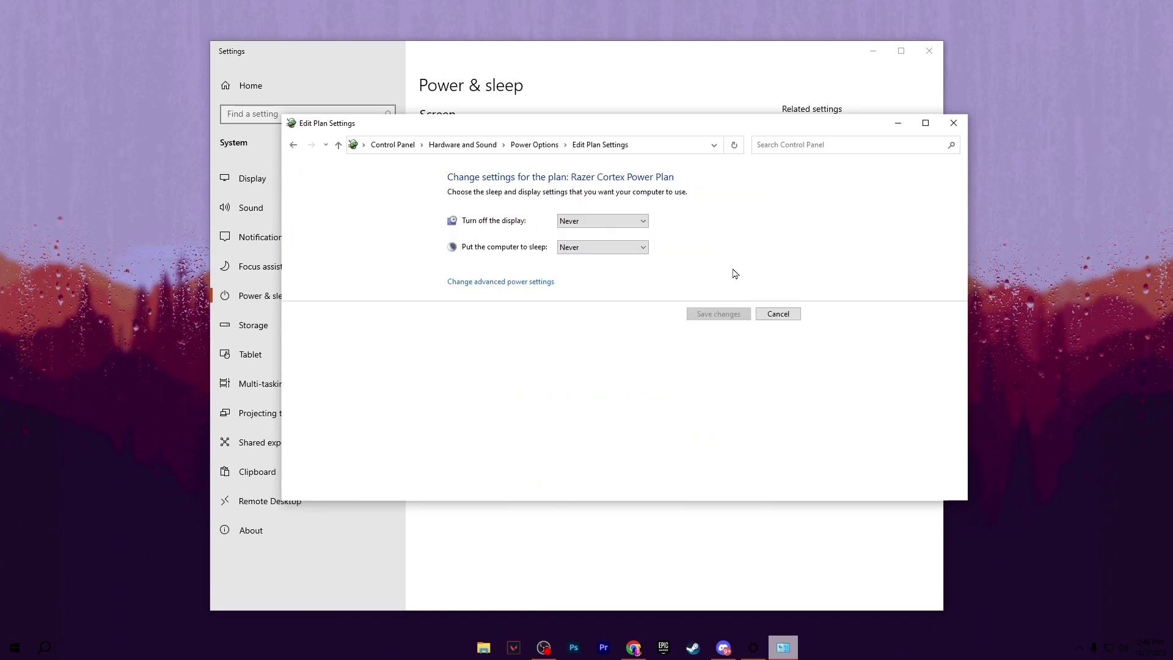
{"action": "left_click", "coordinate": [527, 283]}
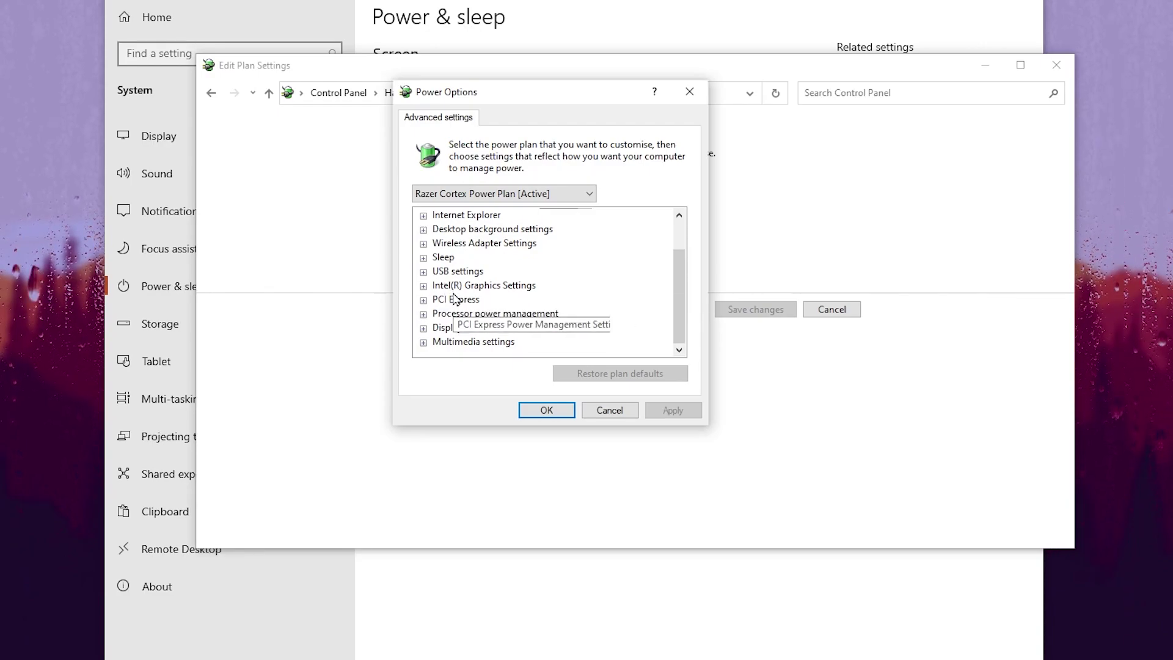
- Inspect the Intel(R) Graphics Power Plan setting in the advanced power options
{"action": "left_click", "coordinate": [424, 285]}
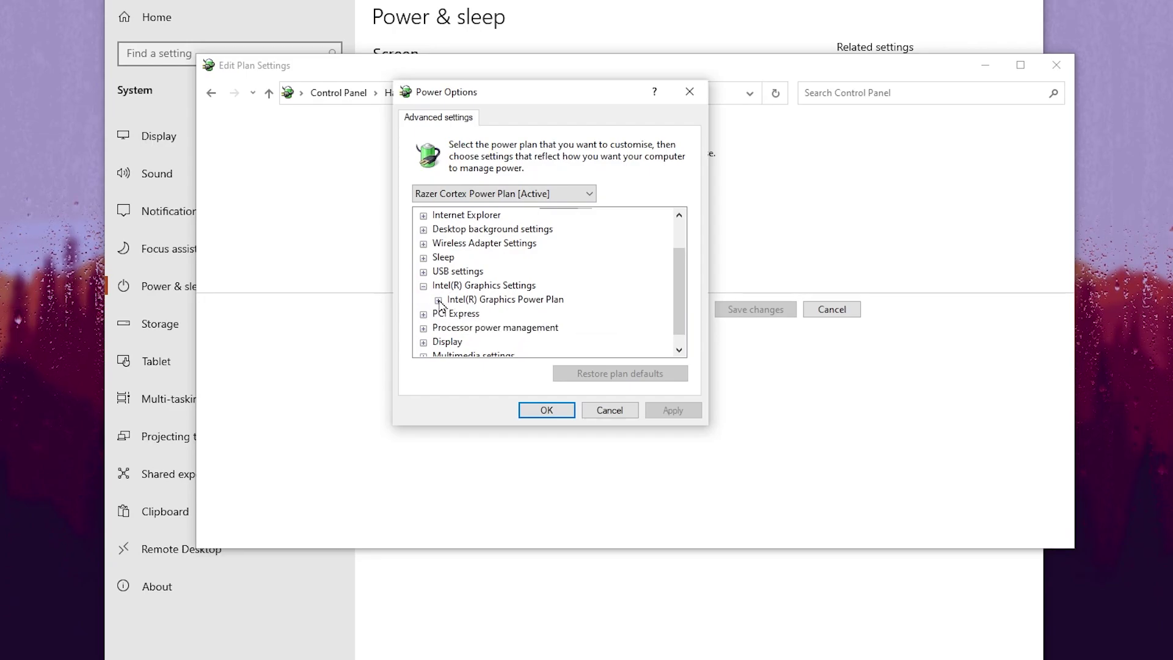
{"action": "left_click", "coordinate": [439, 301]}
{"action": "left_click", "coordinate": [542, 315]}
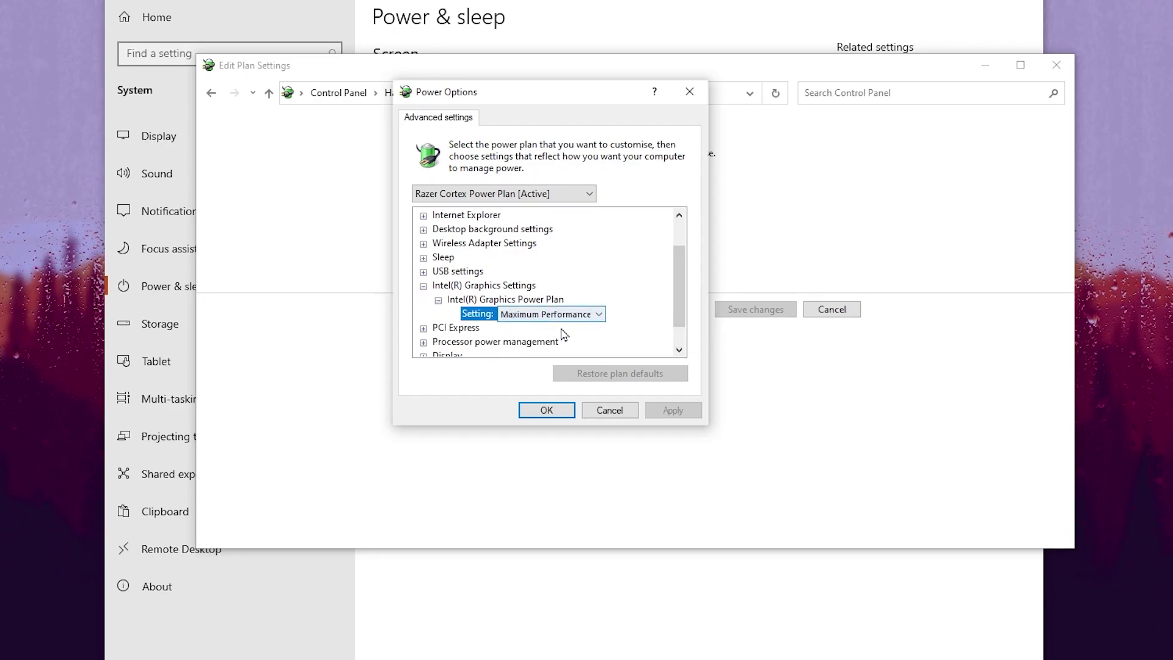
{"action": "scroll", "coordinate": [524, 305], "scroll_direction": "down", "scroll_amount": 1}
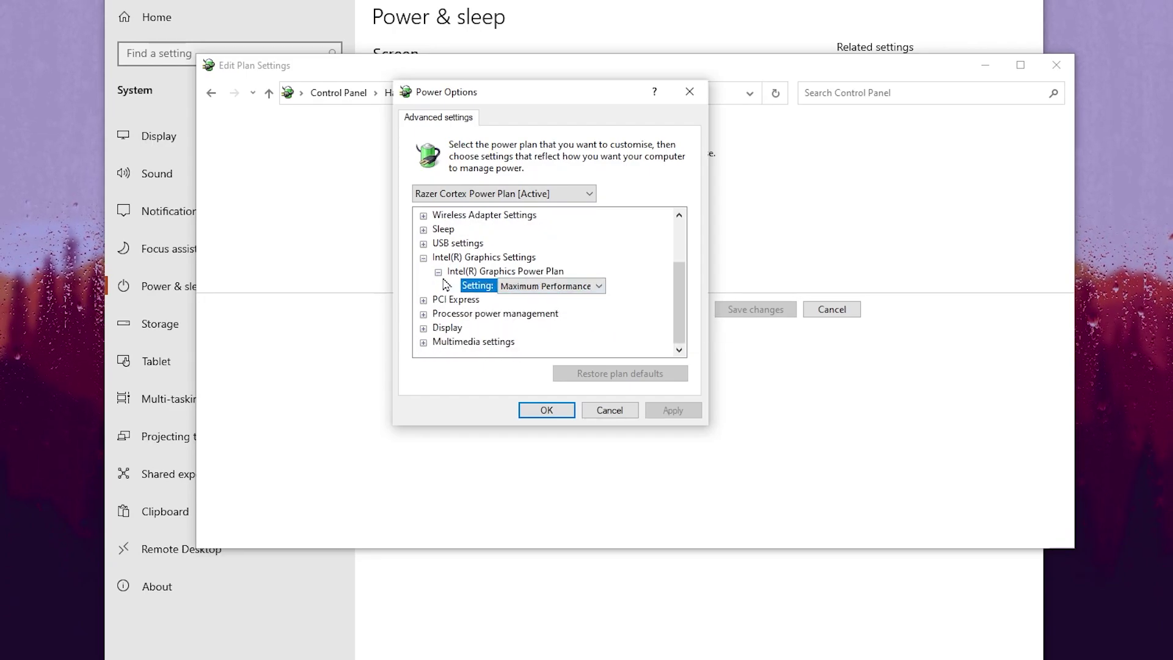
- Confirm minimum and maximum processor state are 100%, accept, and close the settings windows
{"action": "left_click", "coordinate": [425, 314]}
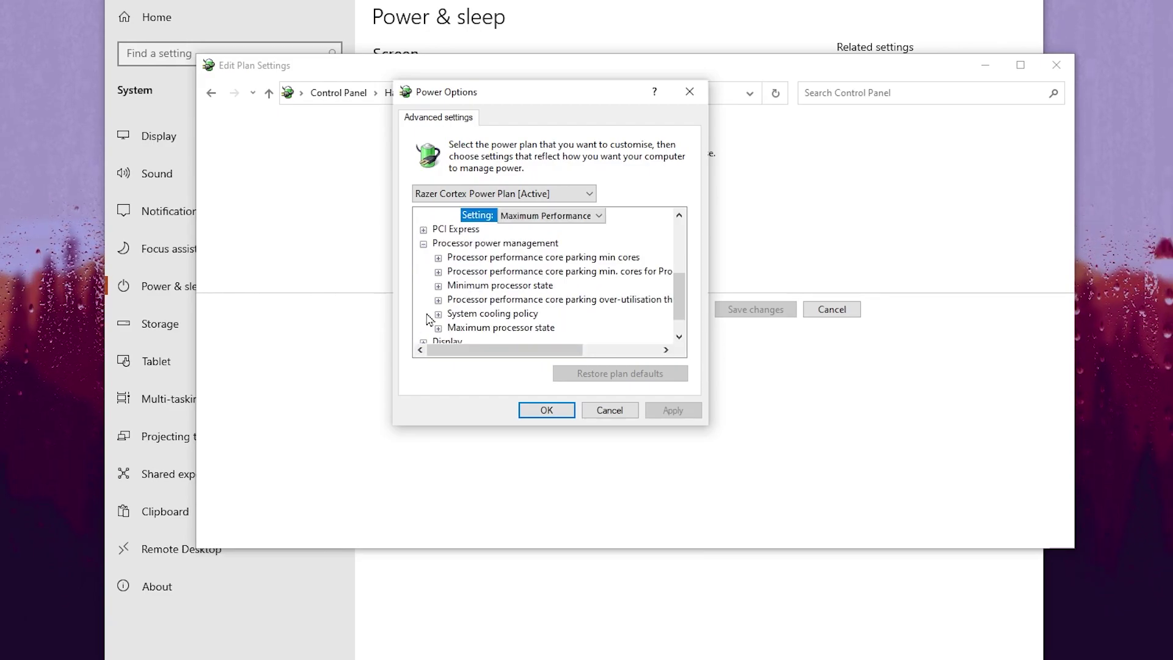
{"action": "left_click", "coordinate": [439, 286]}
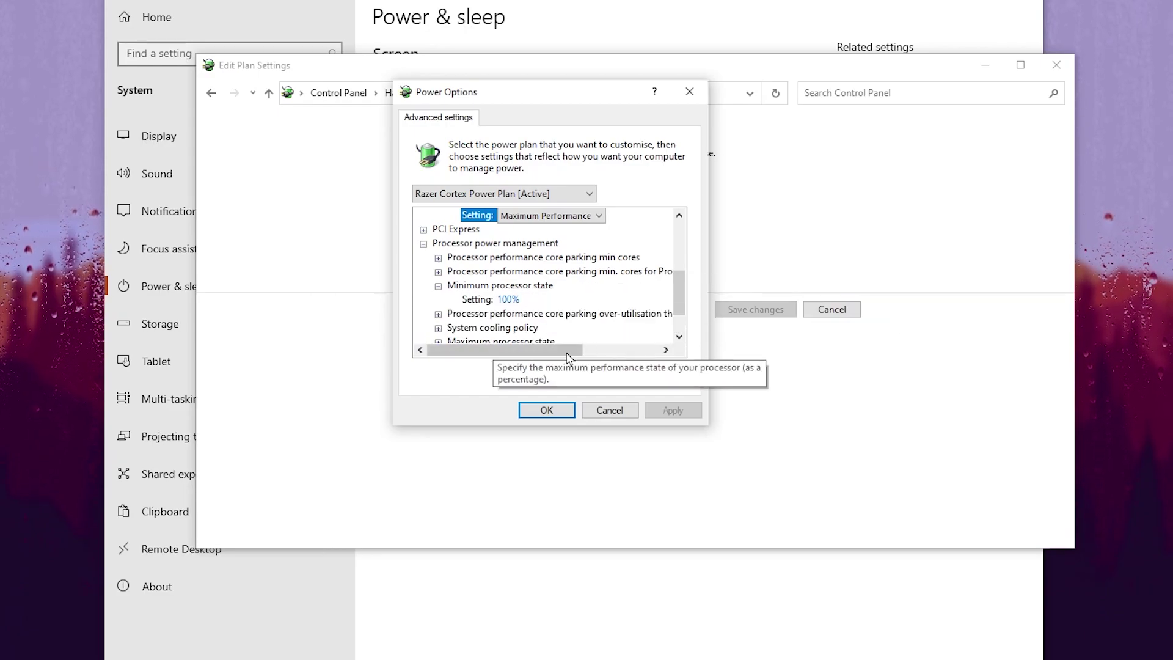
{"action": "scroll", "coordinate": [572, 282], "scroll_direction": "down", "scroll_amount": 1}
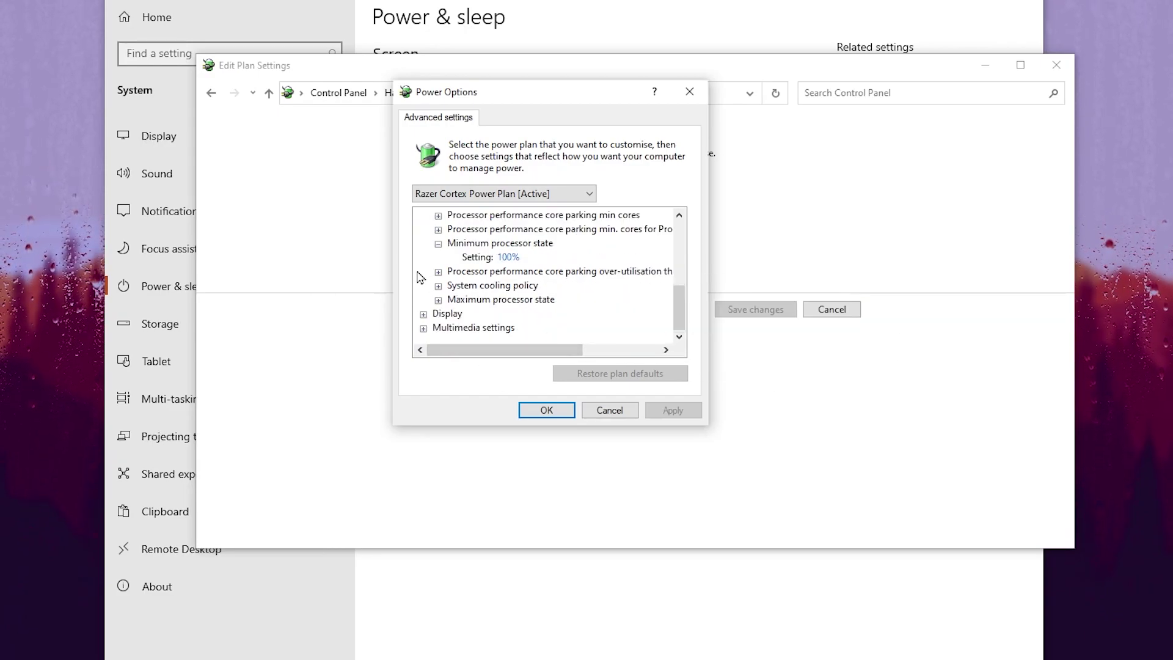
{"action": "left_click", "coordinate": [438, 301]}
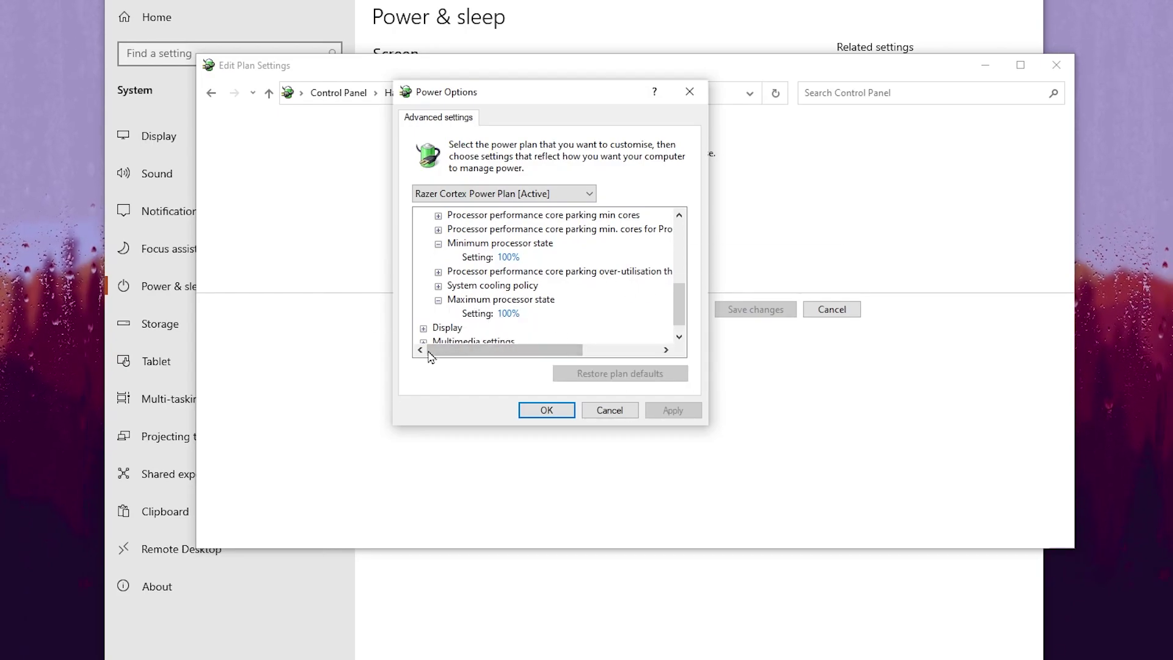
{"action": "left_click", "coordinate": [547, 411]}
{"action": "left_click", "coordinate": [1044, 72]}
{"action": "key", "text": "alt+F4"}
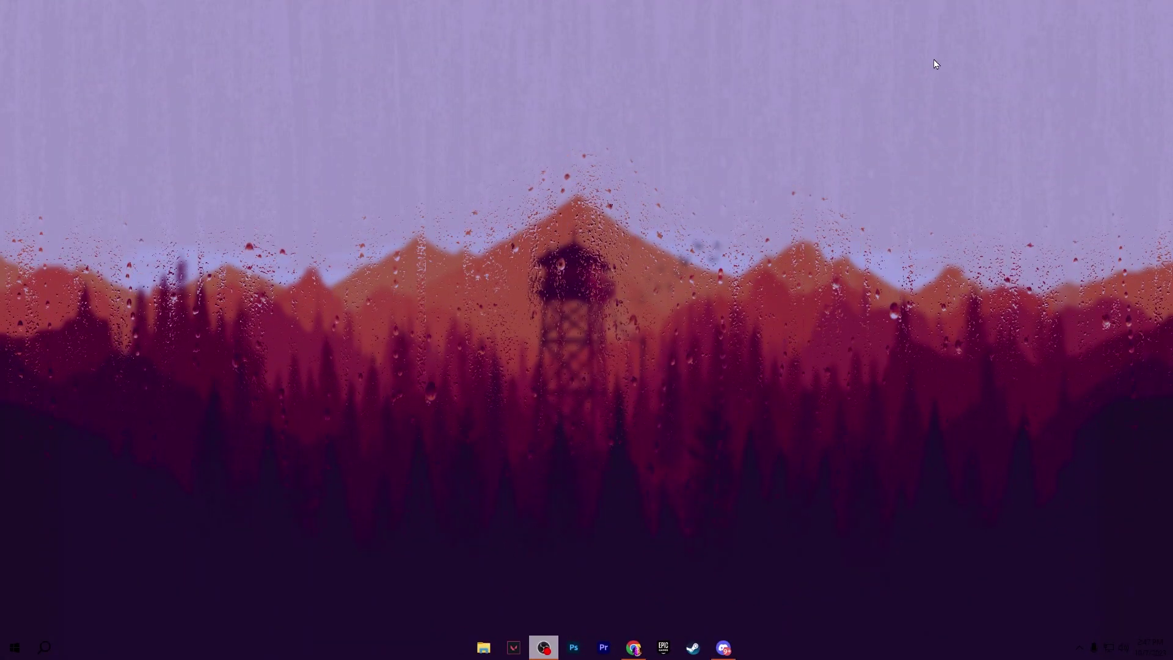
- Go from the desktop's Display settings to the Windows Graphics settings page
{"action": "right_click", "coordinate": [442, 137]}
{"action": "mouse_move", "coordinate": [529, 247]}
{"action": "left_click", "coordinate": [496, 256]}
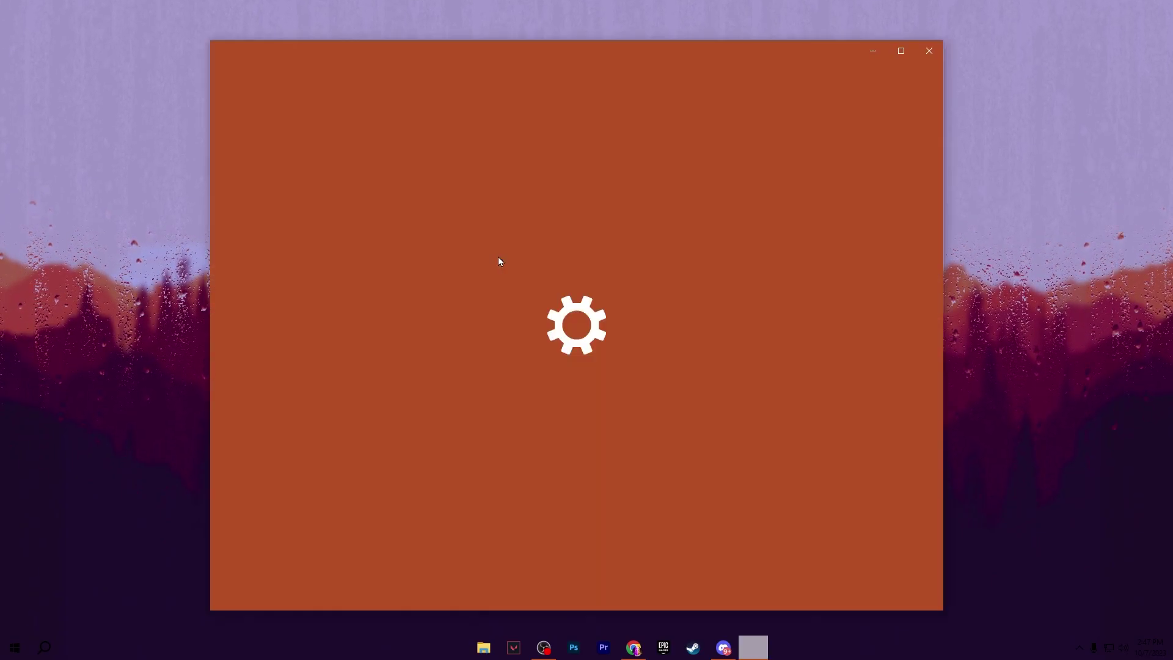
{"action": "scroll", "coordinate": [550, 268], "scroll_direction": "down", "scroll_amount": 5}
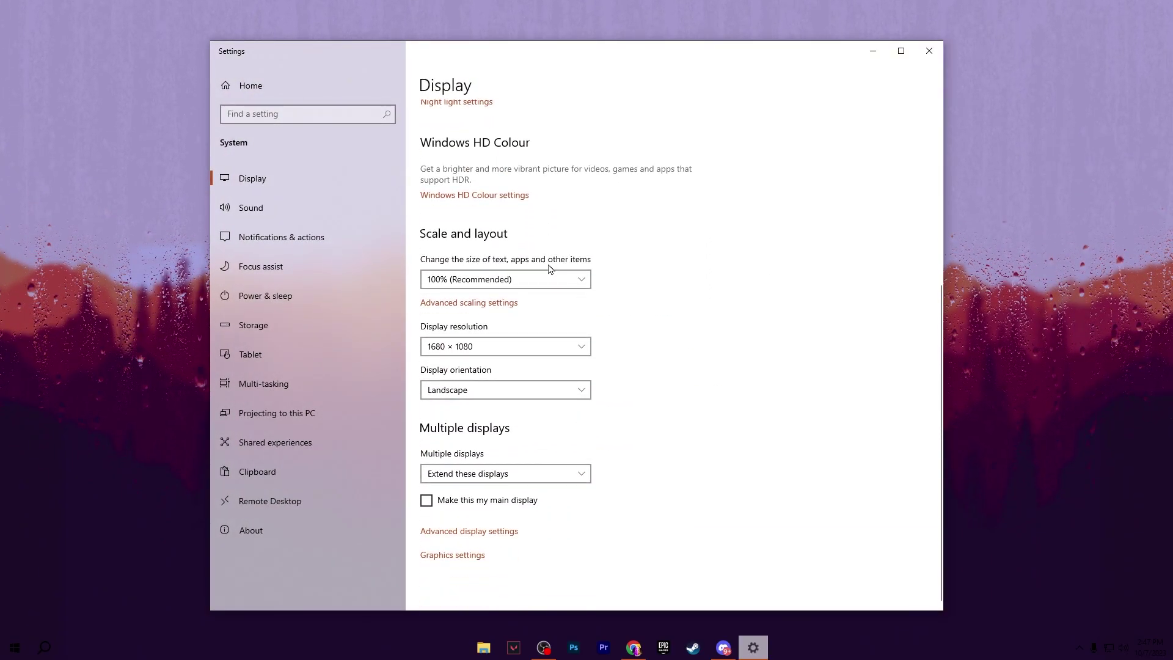
{"action": "left_click", "coordinate": [454, 553]}
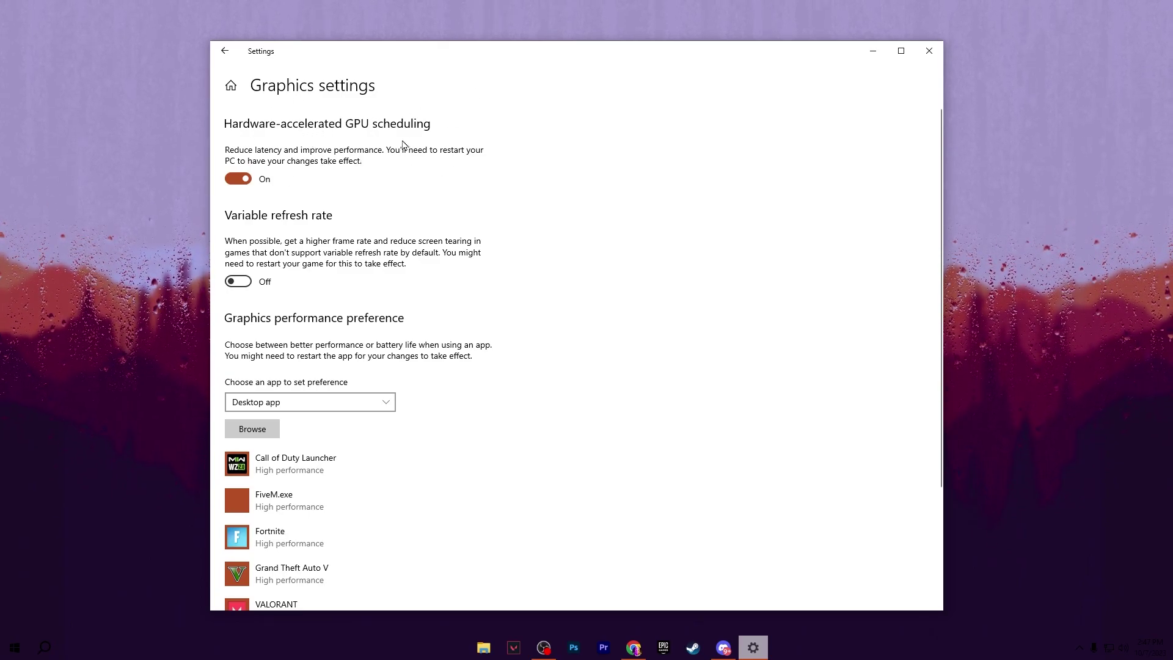
- Set Fortnite to High performance on the NVIDIA GeForce RTX 3070, save, and close Settings
{"action": "scroll", "coordinate": [471, 180], "scroll_direction": "down", "scroll_amount": 3}
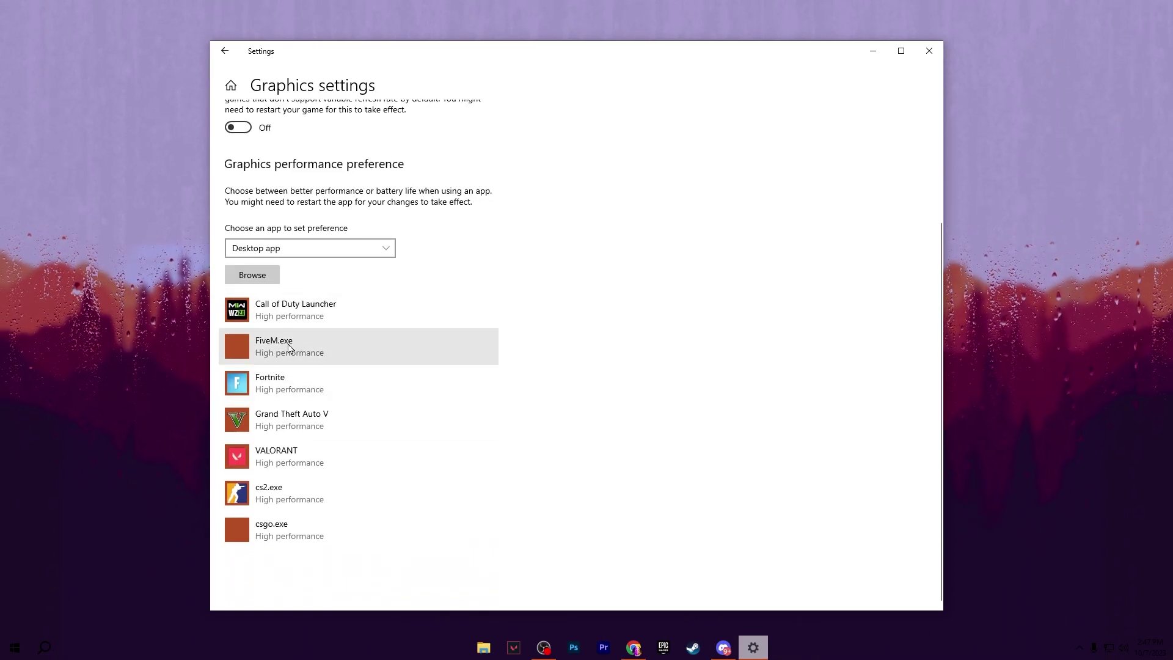
{"action": "left_click", "coordinate": [284, 383]}
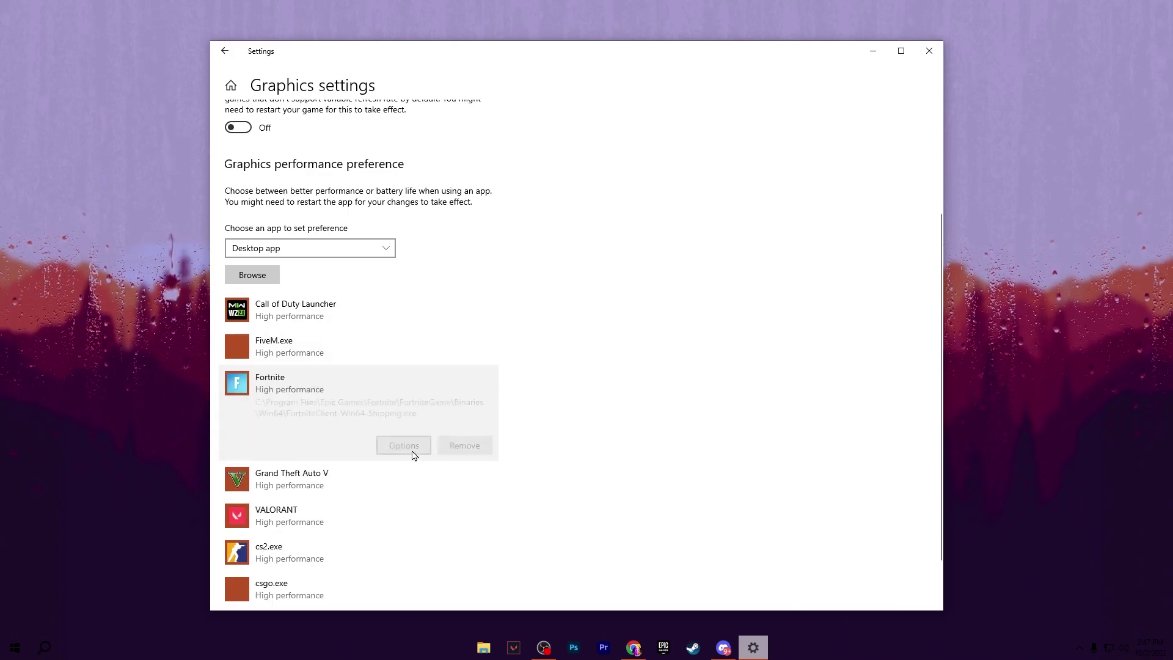
{"action": "left_click", "coordinate": [406, 446]}
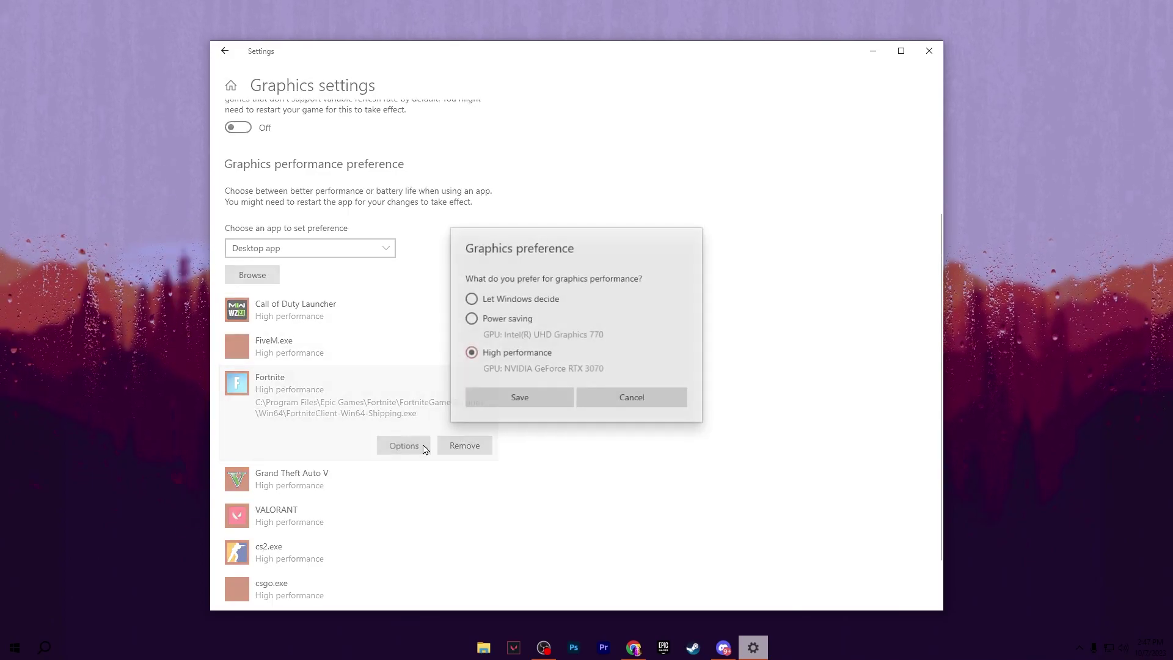
{"action": "left_click", "coordinate": [537, 403]}
{"action": "left_click", "coordinate": [938, 50]}
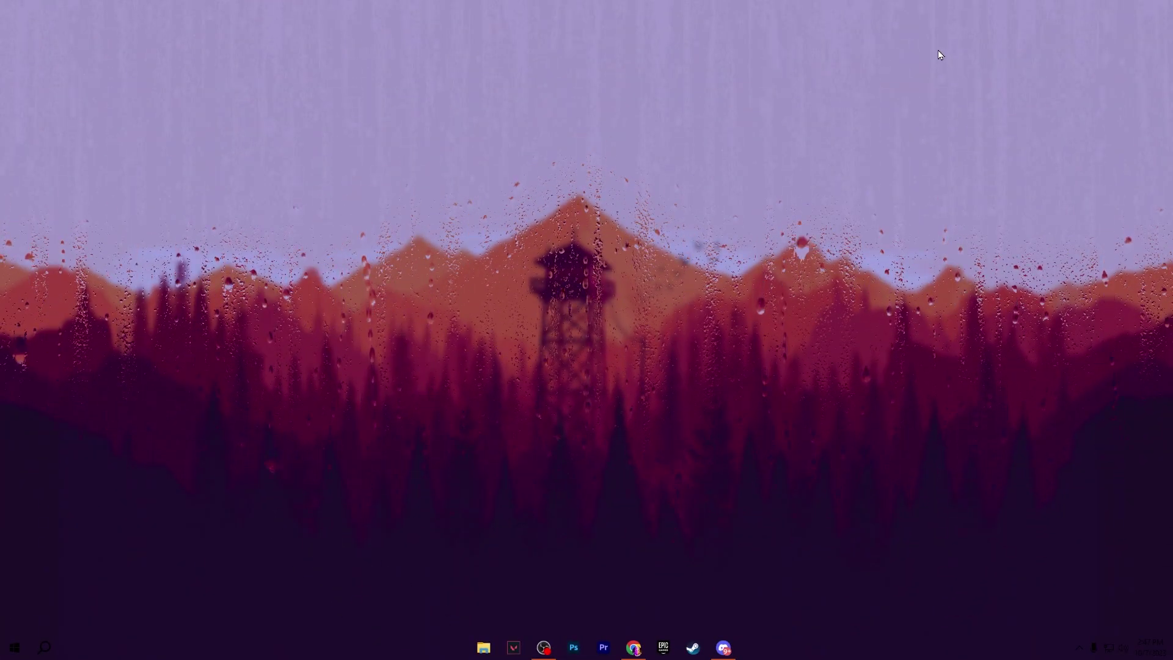
- Launch gpedit.msc and navigate to Administrative Templates > Windows Components > App Privacy
{"action": "key", "text": "super+r"}
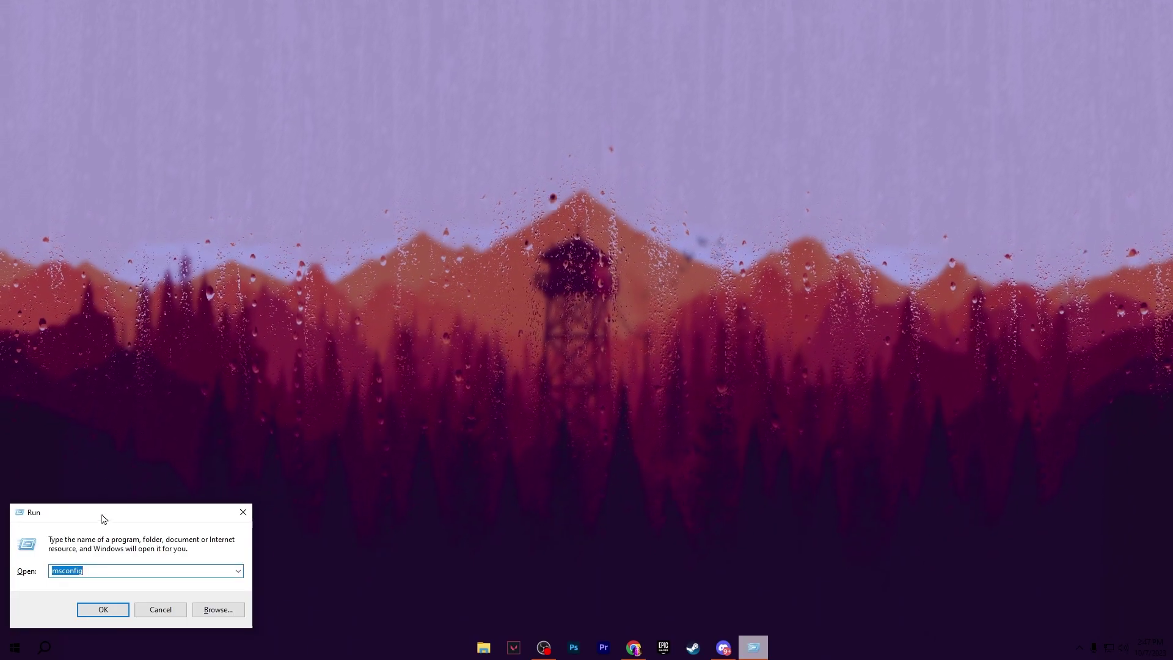
{"action": "left_click_drag", "start_coordinate": [101, 519], "coordinate": [557, 222]}
{"action": "type", "text": "GPE"}
{"action": "key", "text": "Down"}
{"action": "key", "text": "Return"}
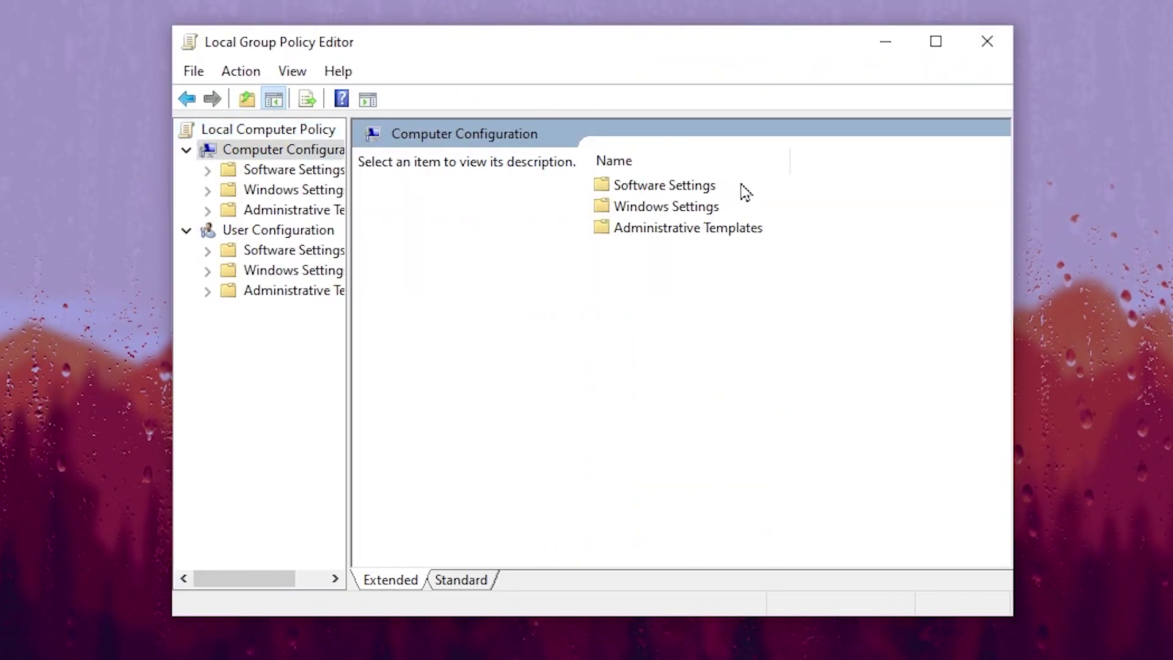
{"action": "double_click", "coordinate": [688, 229]}
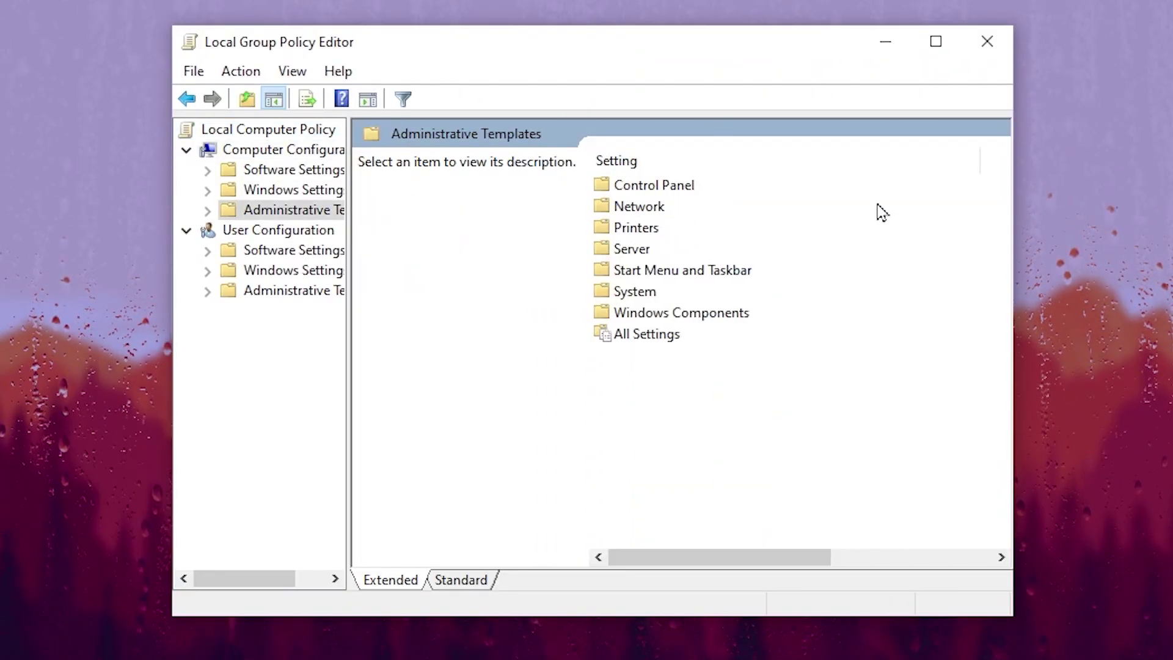
{"action": "double_click", "coordinate": [680, 314]}
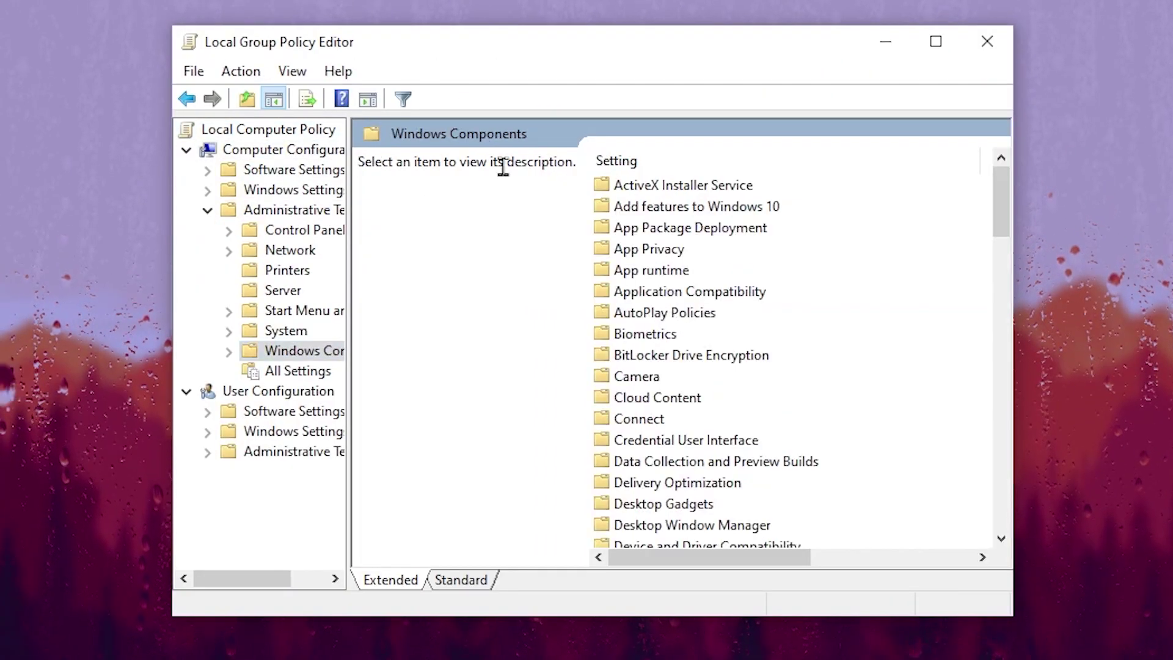
{"action": "double_click", "coordinate": [649, 248]}
- Enable 'Let Windows apps run in the background' with Force Deny for all apps, then close the editor
{"action": "scroll", "coordinate": [673, 367], "scroll_direction": "down", "scroll_amount": 2}
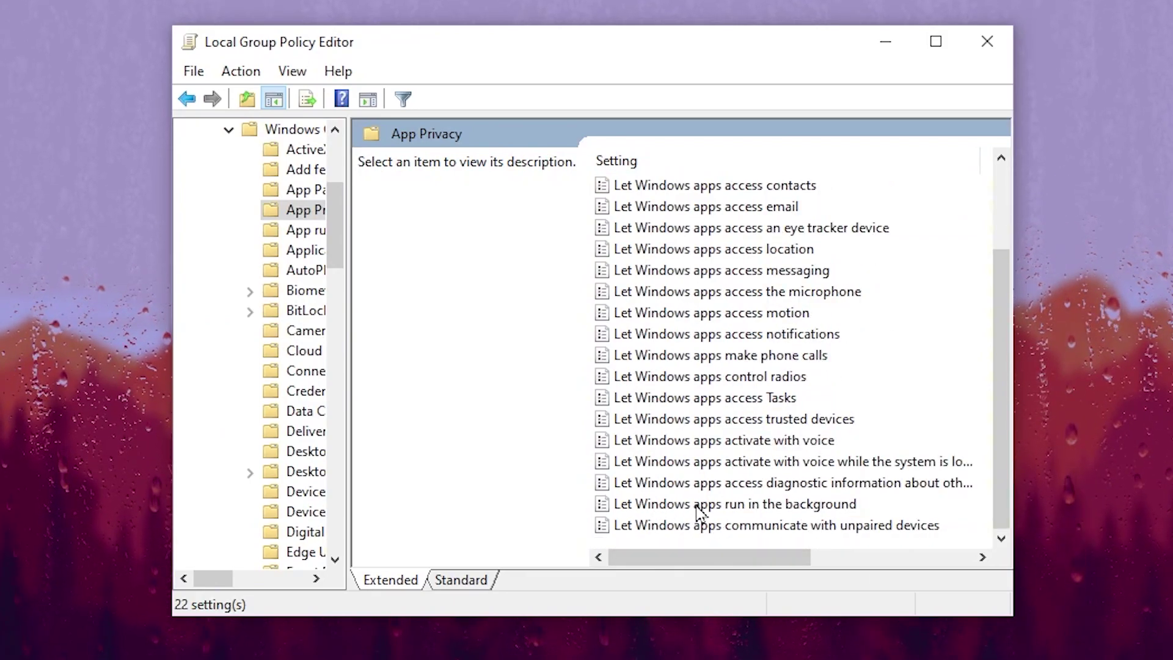
{"action": "double_click", "coordinate": [771, 505]}
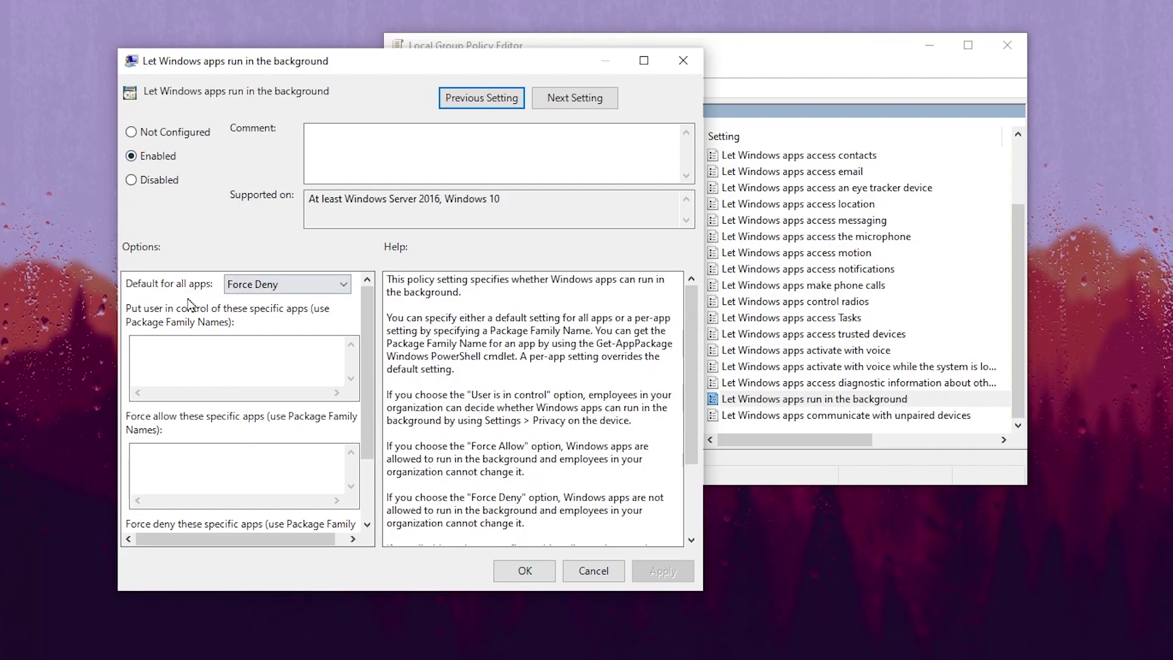
{"action": "left_click", "coordinate": [267, 287]}
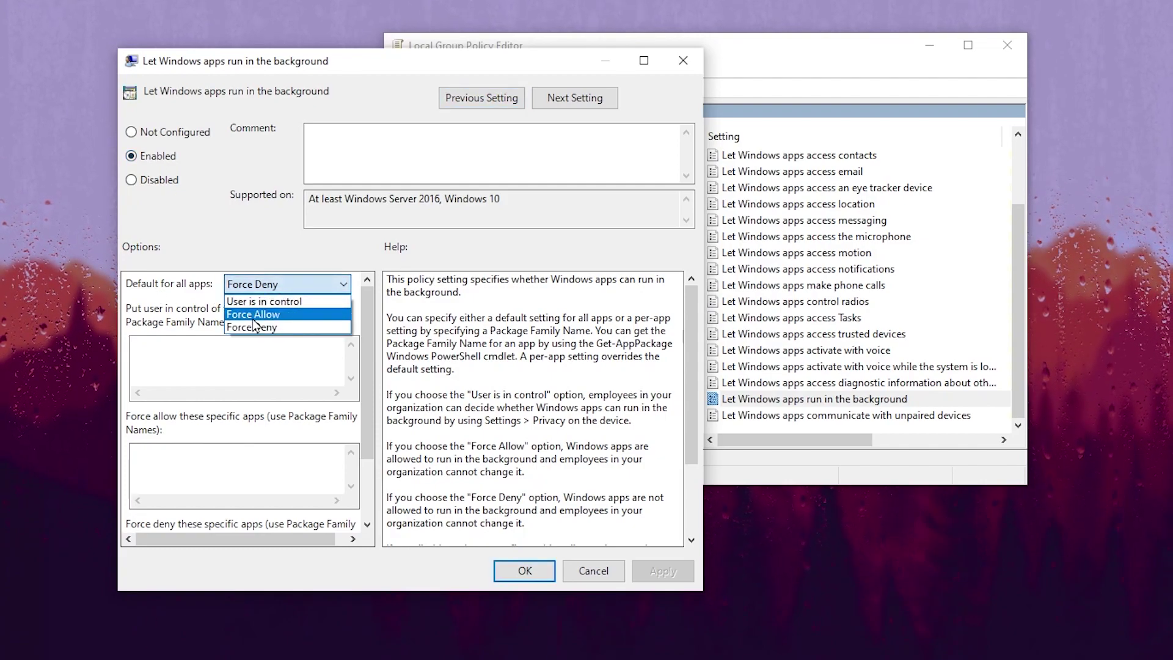
{"action": "left_click", "coordinate": [663, 571]}
{"action": "left_click", "coordinate": [525, 571]}
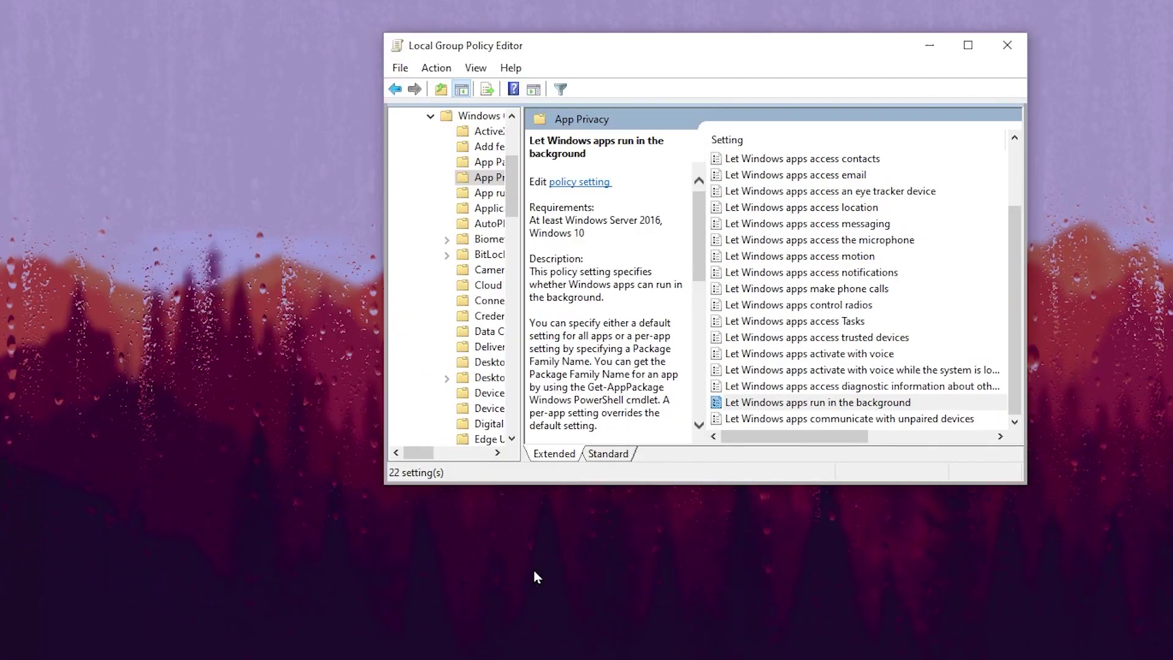
{"action": "left_click", "coordinate": [1011, 48]}
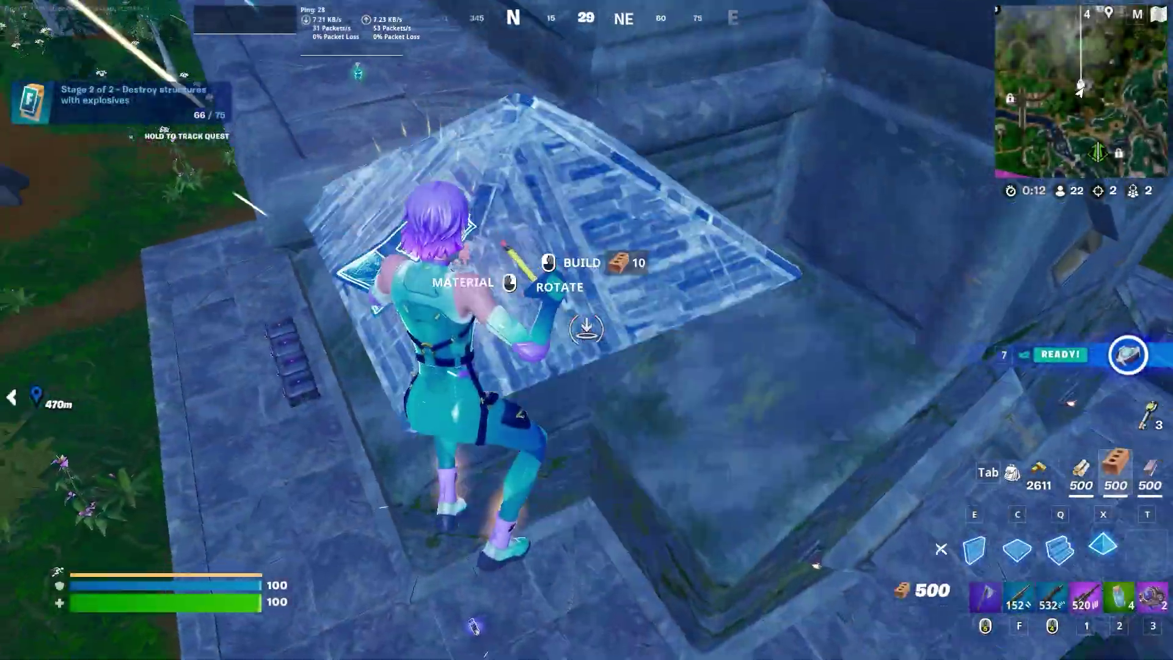
- Run through the Southern Ruin, place a ramp, and swap between the SMG, shotgun and assault rifle
{"action": "key", "text": "4"}
{"action": "key", "text": "w"}
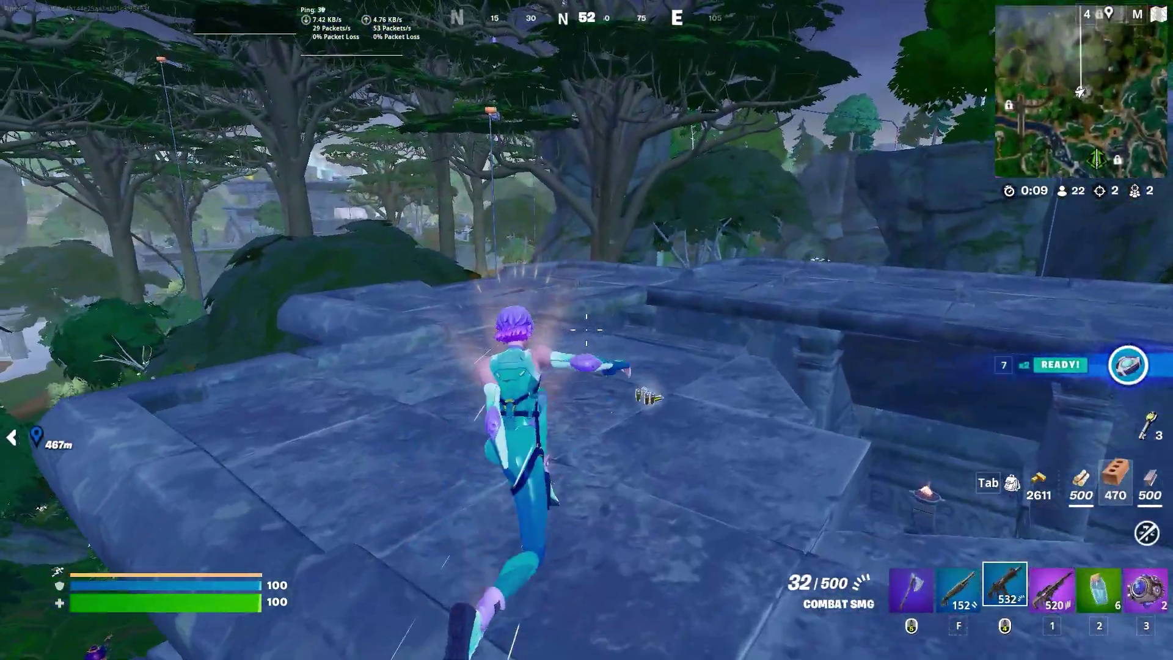
{"action": "key", "text": "q"}
{"action": "left_click", "coordinate": [587, 330]}
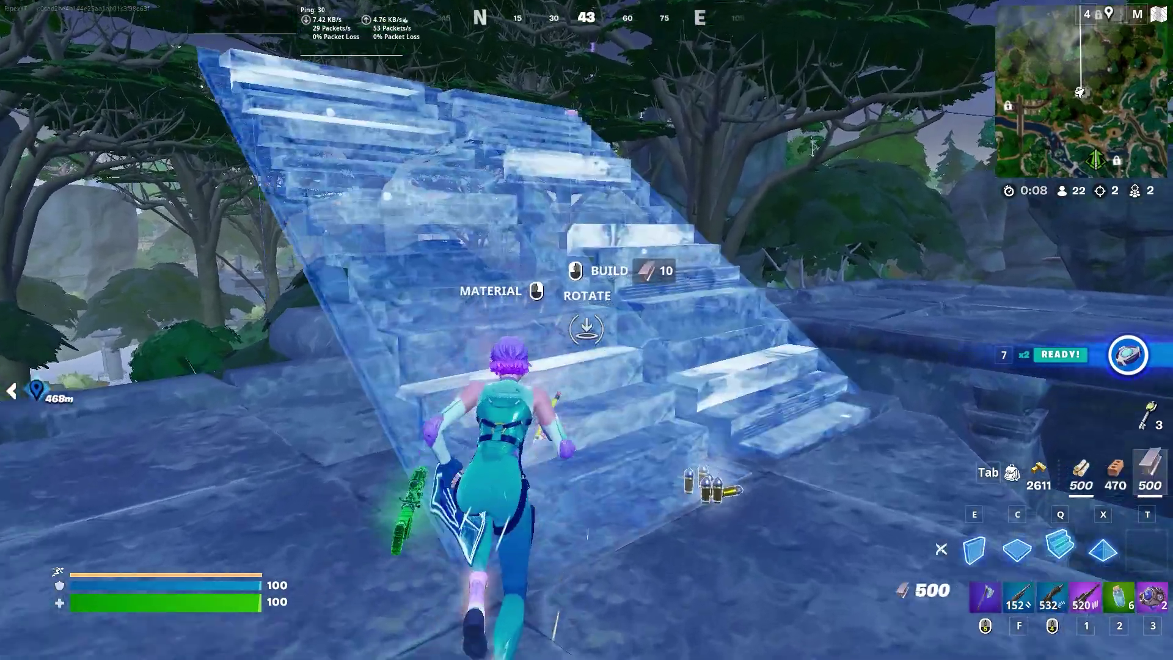
{"action": "key", "text": "f"}
{"action": "key", "text": "4"}
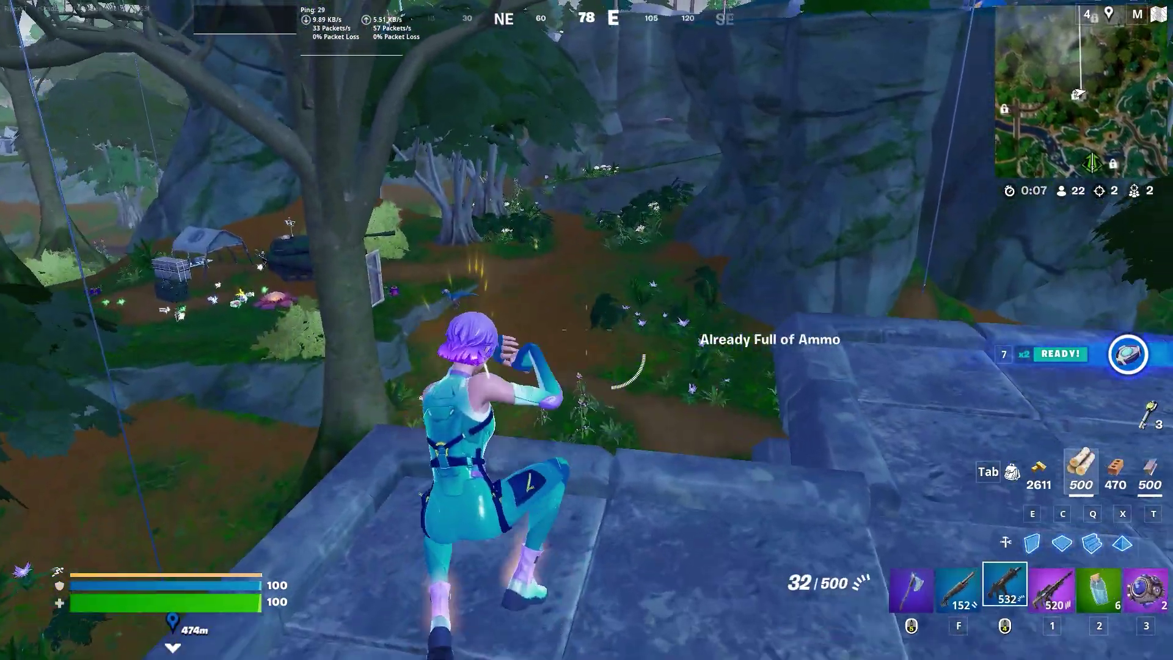